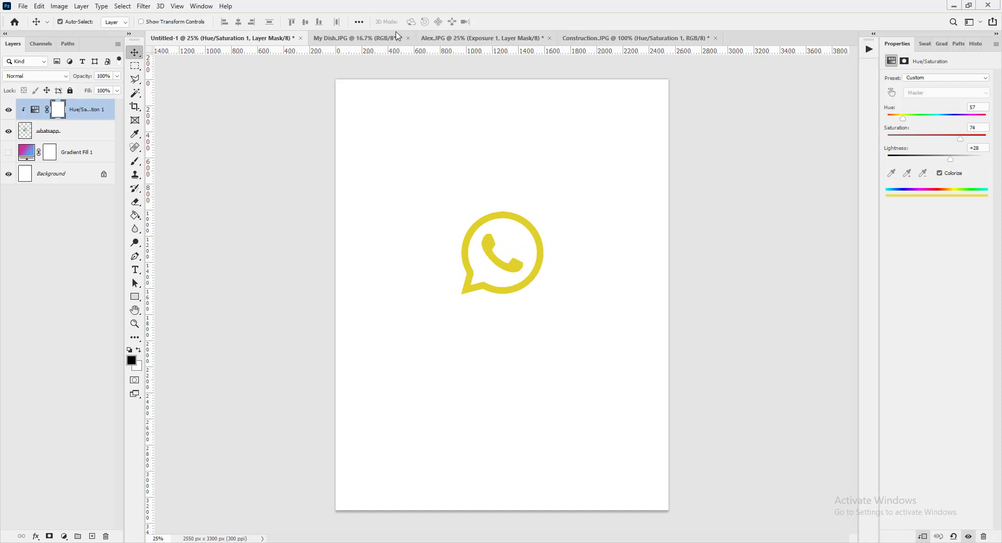
- Examine the existing layers and available adjustment layer types in the dish, portrait and construction documents
left_click(363, 39)
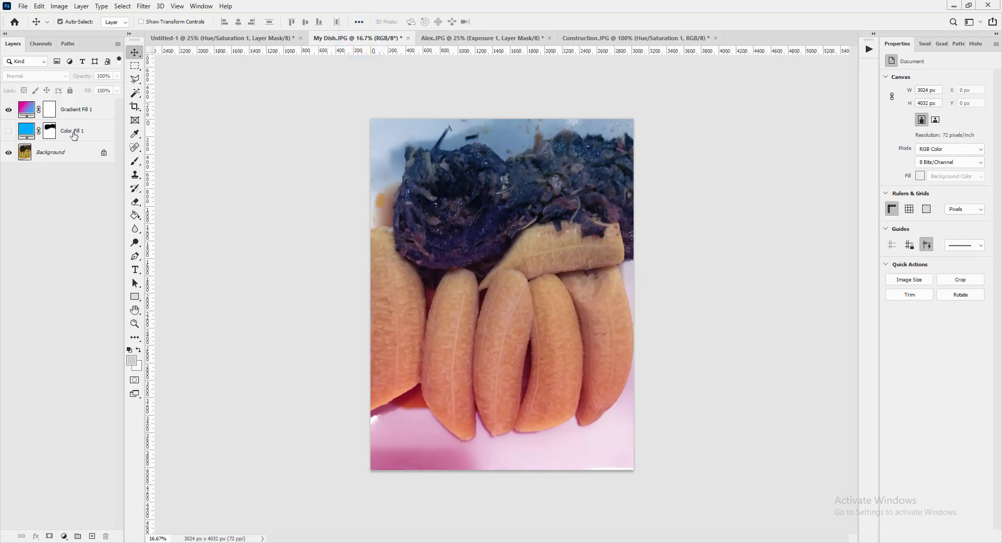
left_click(64, 536)
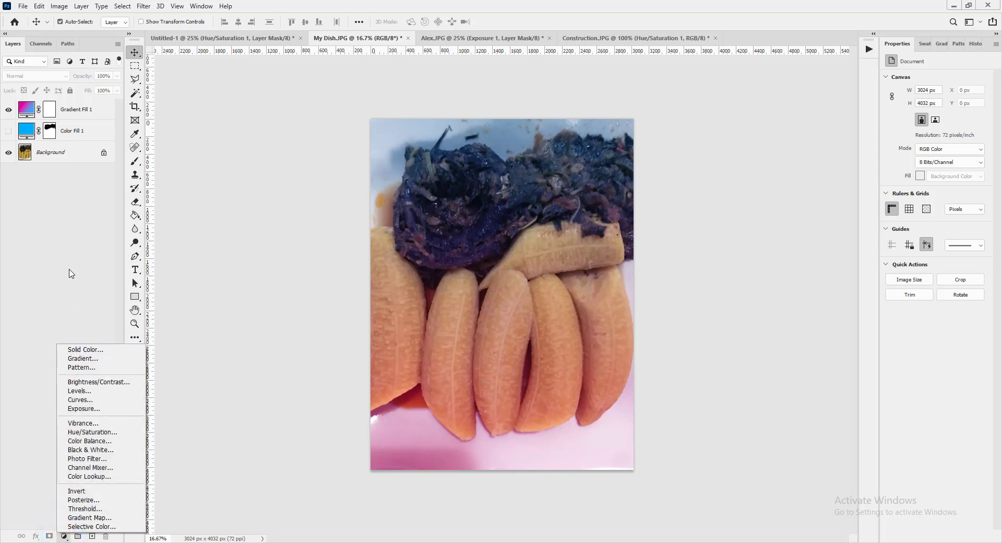
left_click(74, 220)
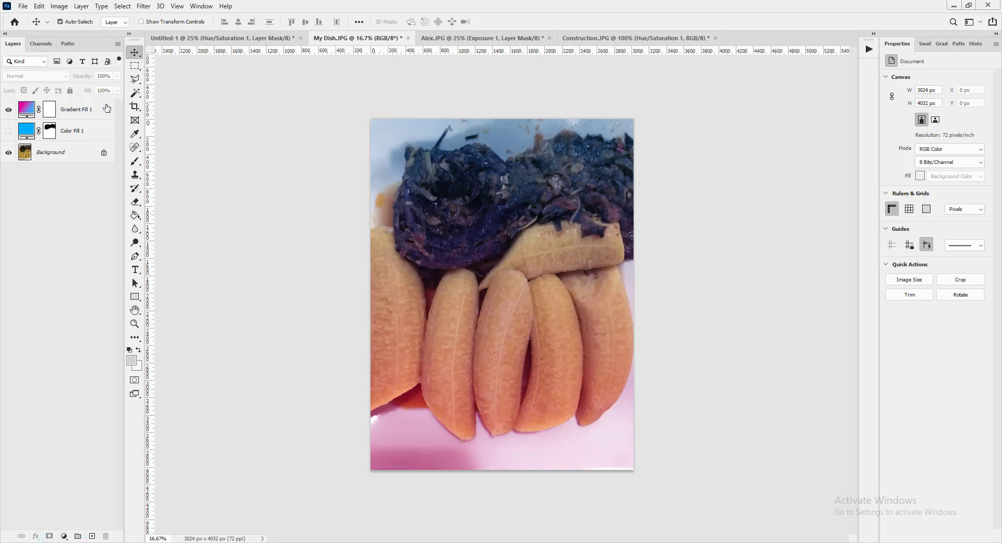
left_click(84, 110)
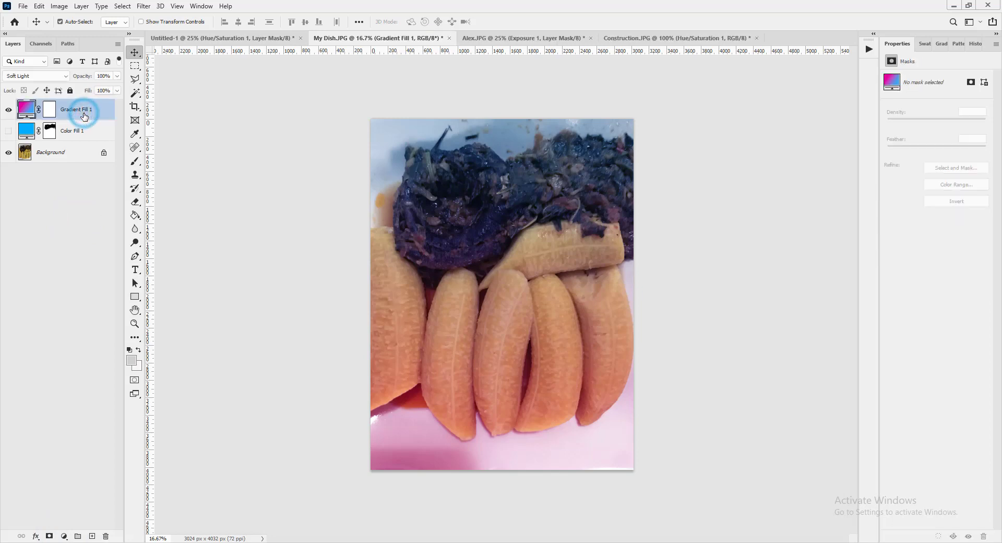
left_click(63, 536)
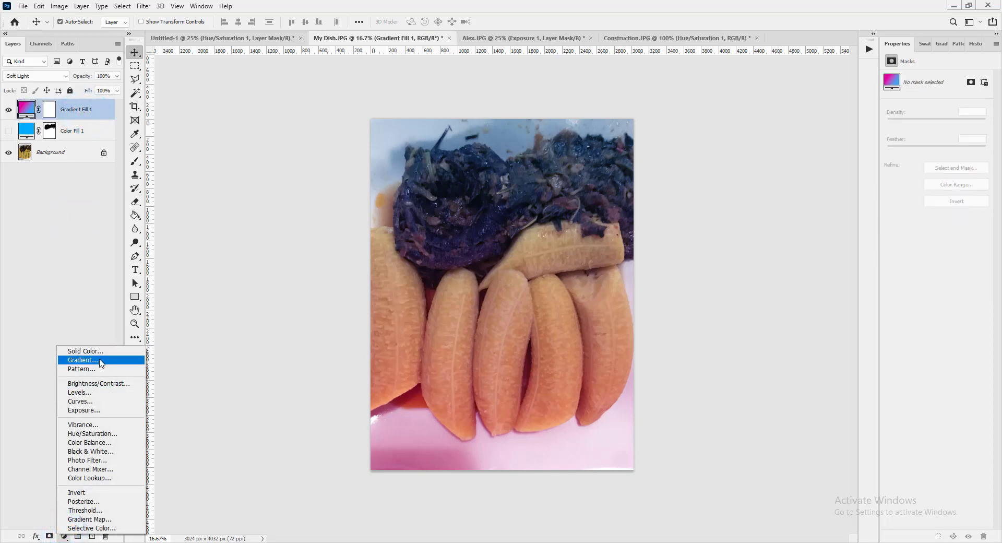
left_click(84, 291)
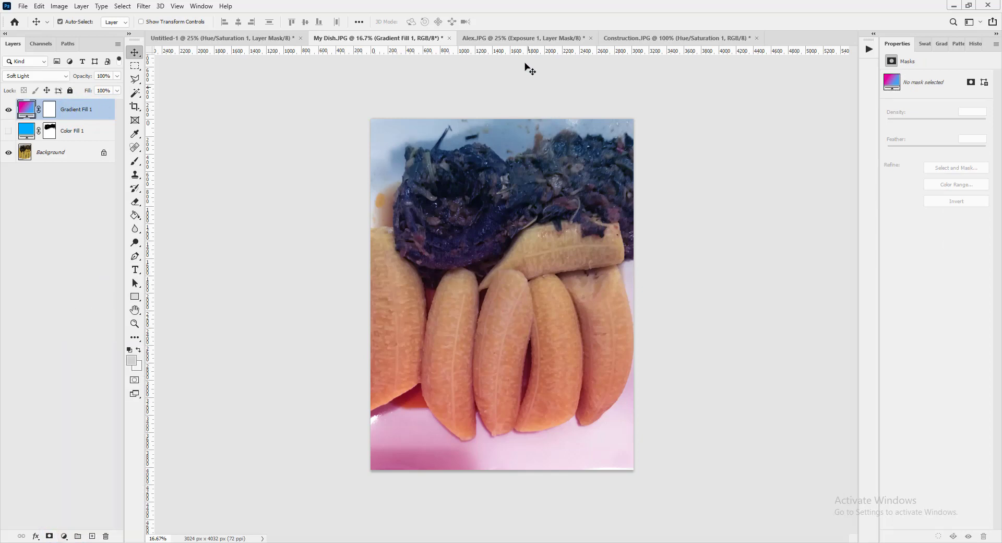
left_click(510, 37)
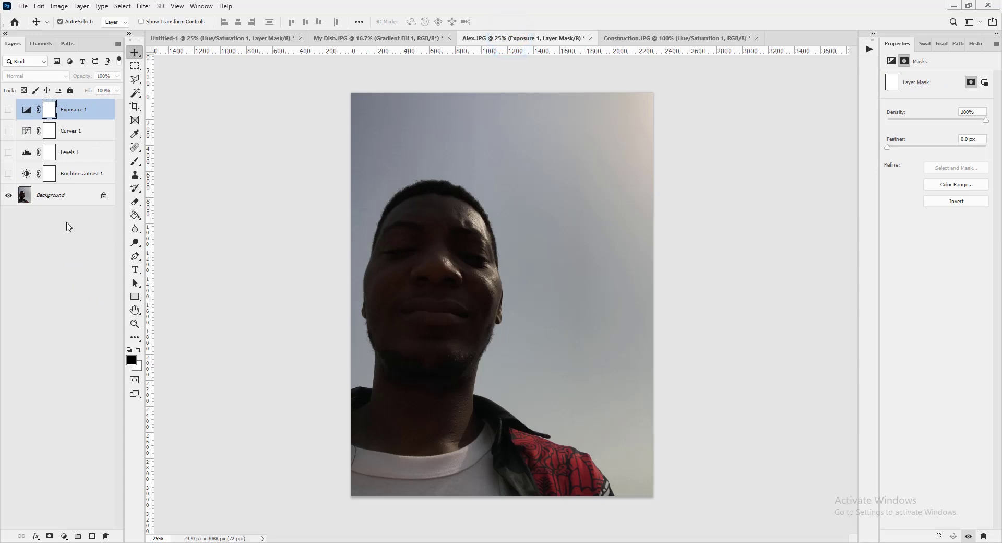
left_click(63, 536)
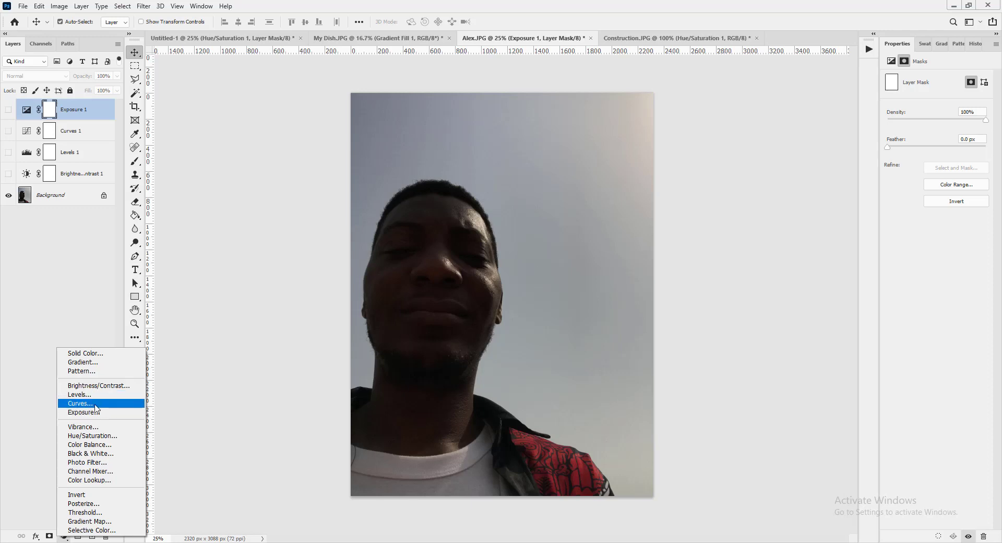
left_click(85, 326)
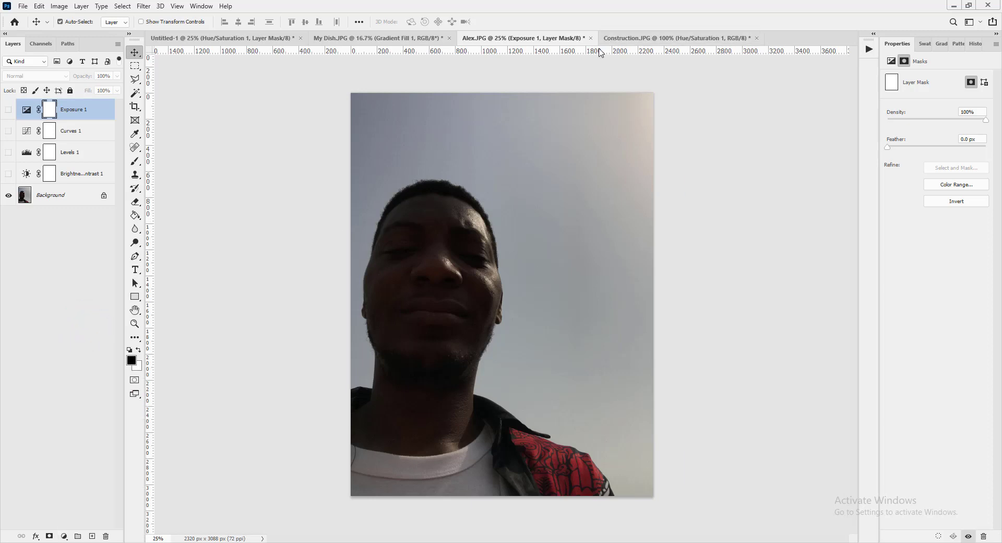
left_click(625, 39)
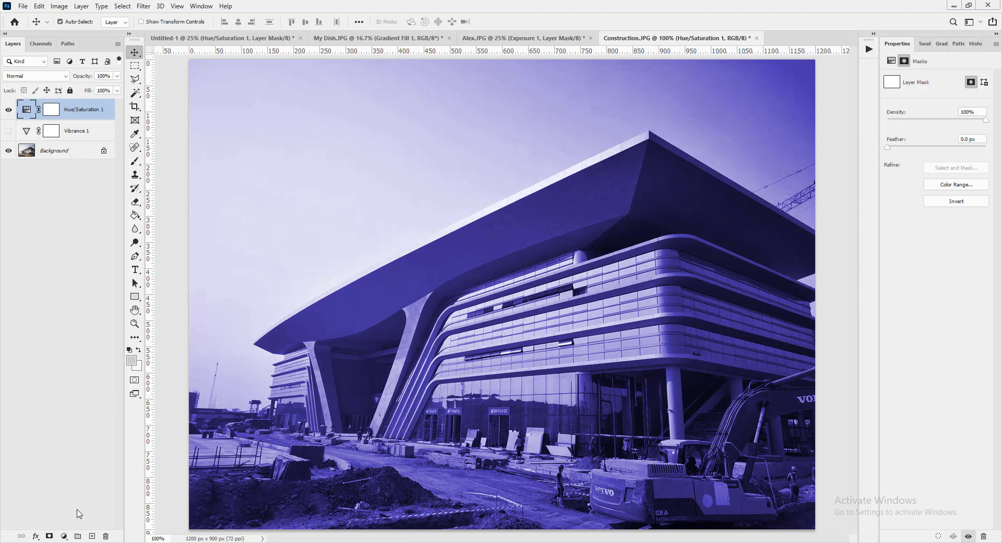
left_click(64, 536)
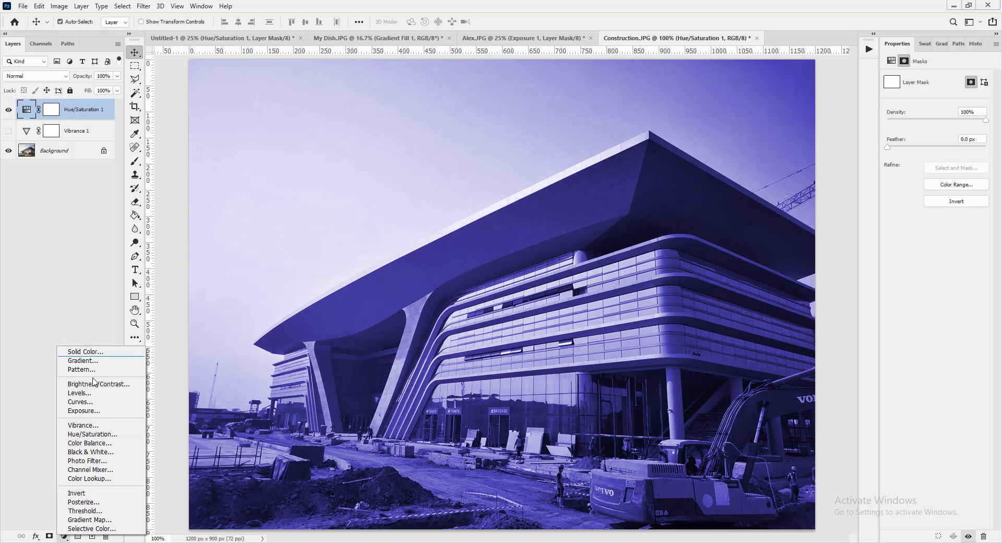
left_click(74, 287)
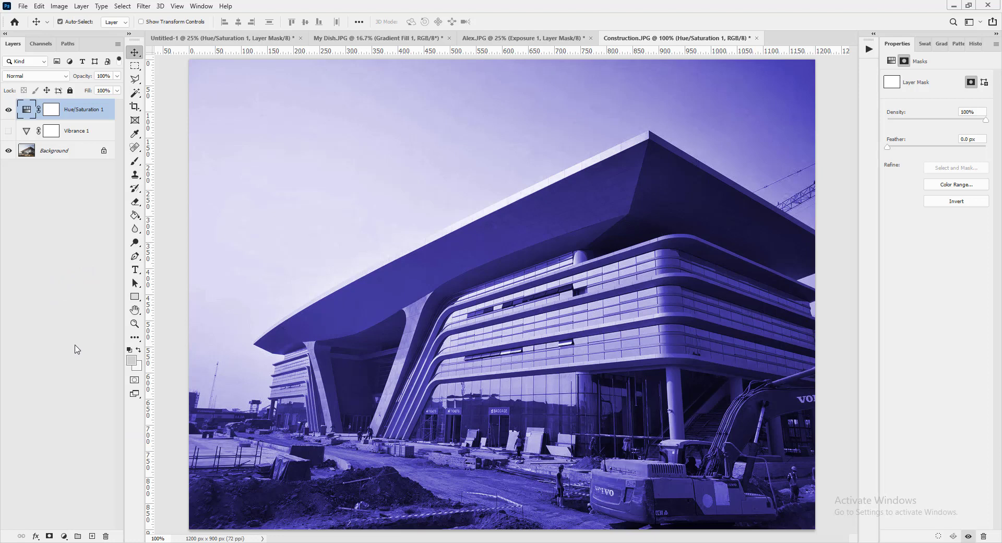
- Hide the Hue/Saturation layer in the construction photo and add a Color Balance adjustment layer
left_click(9, 112)
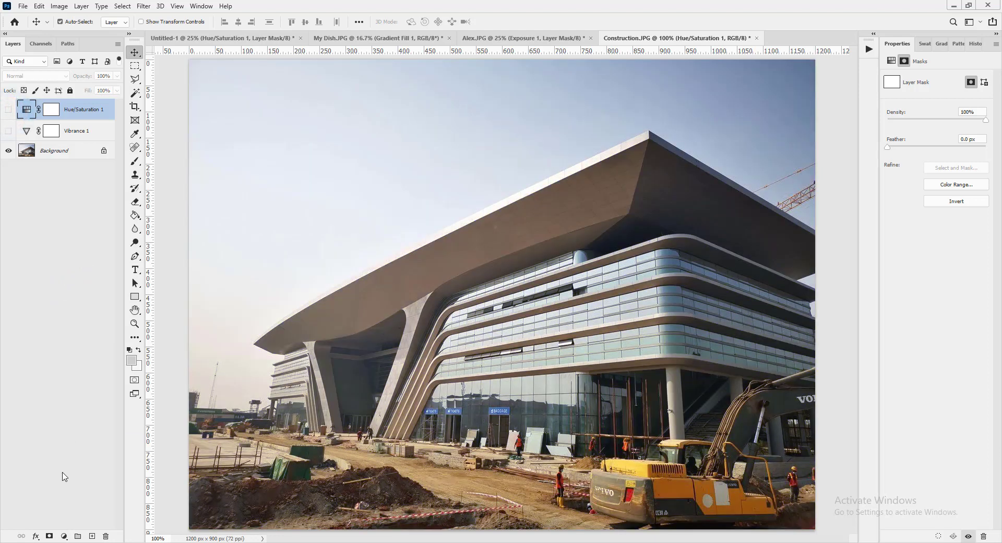
left_click(63, 536)
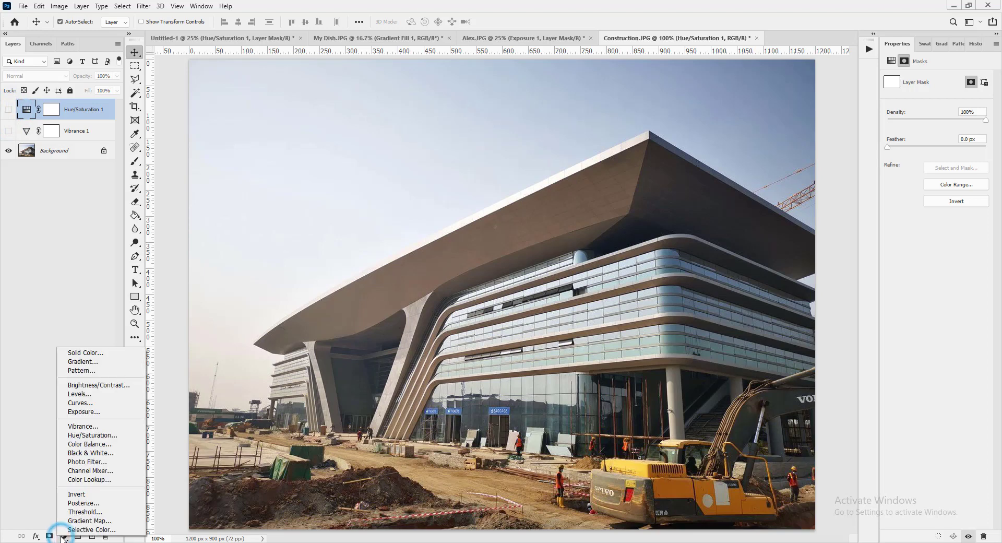
left_click(100, 444)
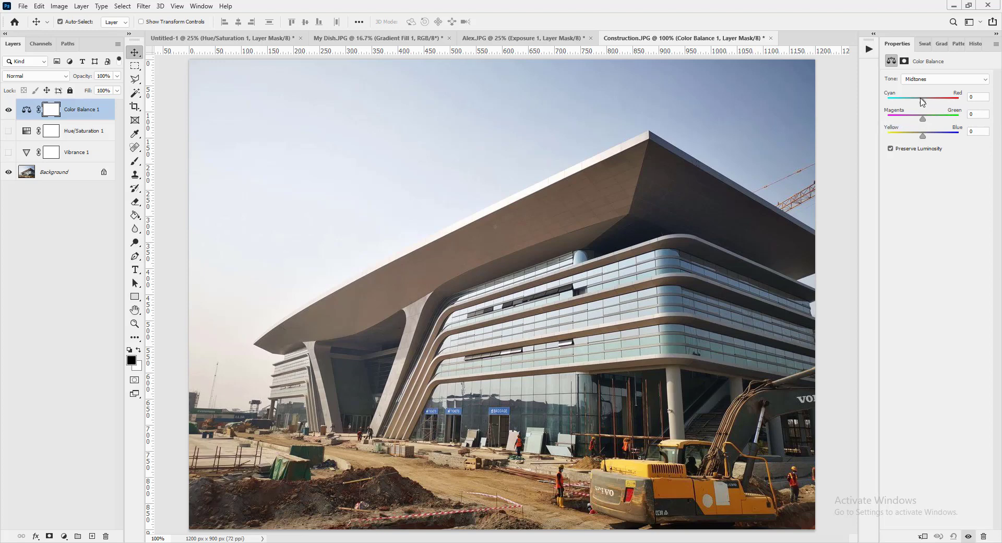
- Set the Color Balance midtones to Cyan-Red -57, Magenta-Green -56 and Yellow-Blue about +28
left_click_drag(924, 104, 932, 105)
left_click_drag(923, 118, 936, 137)
left_click_drag(934, 102, 905, 121)
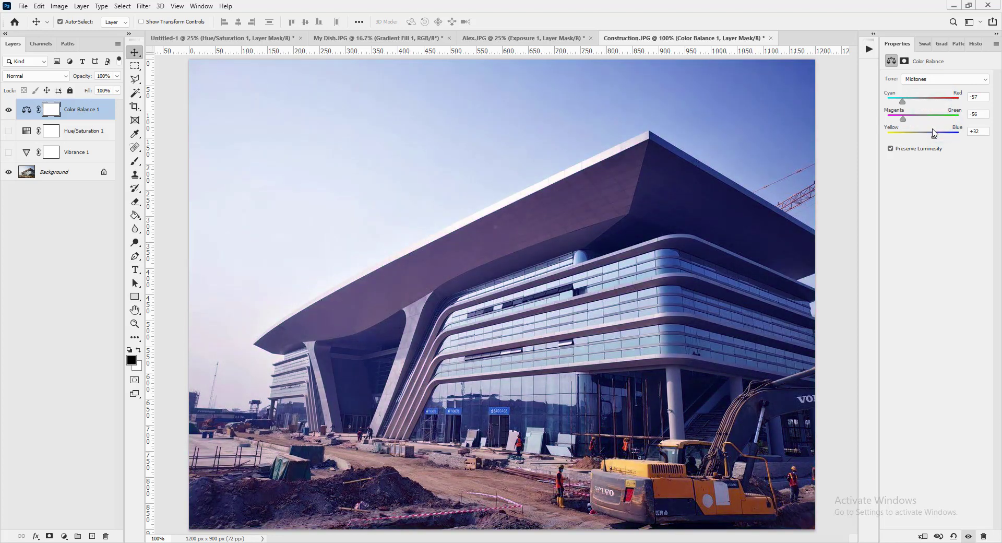
left_click_drag(934, 137, 904, 142)
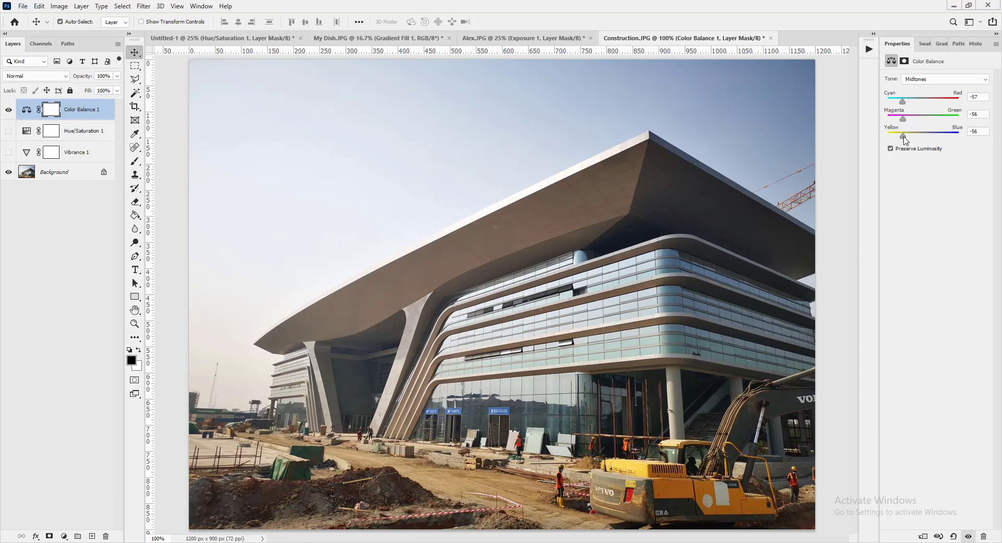
left_click(904, 137)
left_click_drag(926, 139, 934, 139)
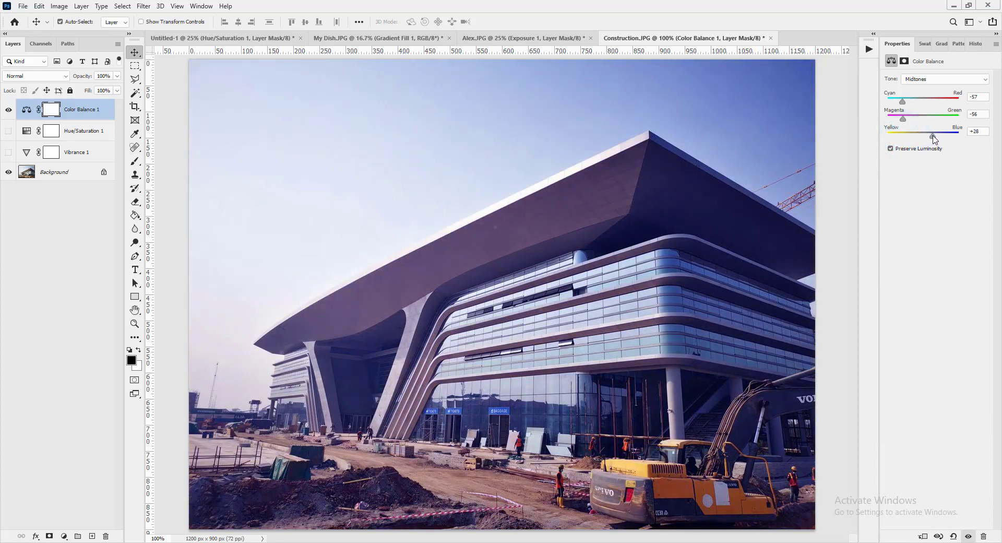
left_click_drag(934, 139, 936, 140)
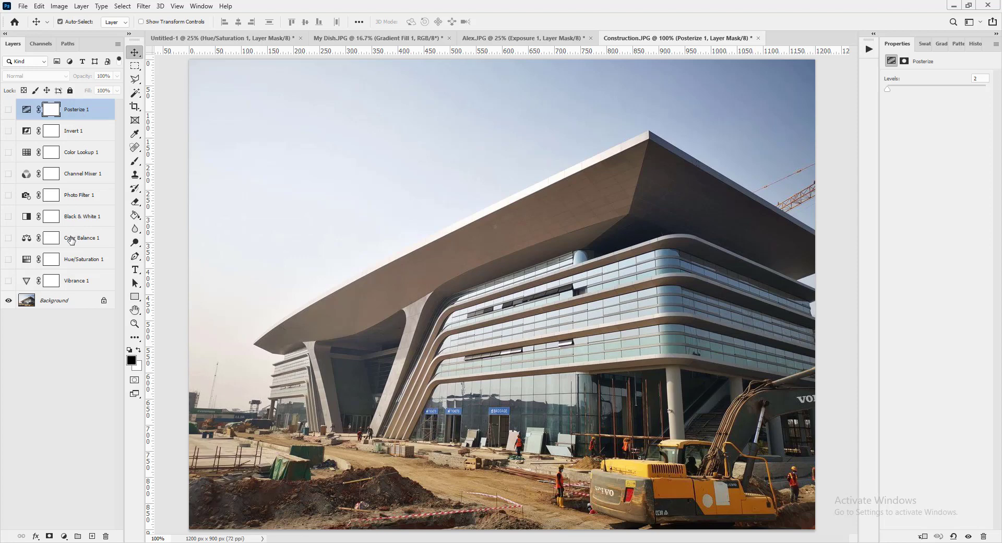
- Show the Color Balance layer and set its midtones to Cyan-Red -4 and Yellow-Blue +4
left_click(9, 238)
left_click(80, 238)
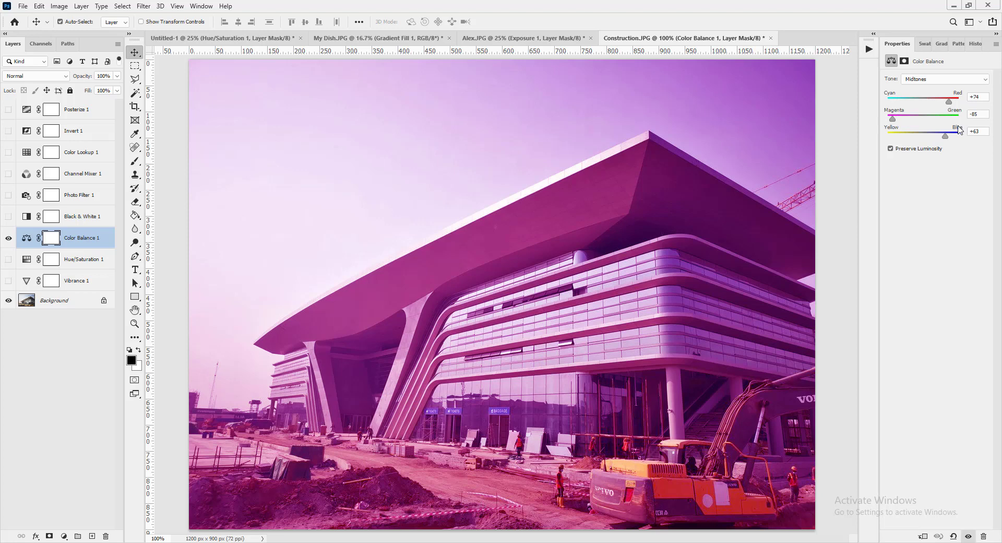
left_click_drag(948, 99, 921, 101)
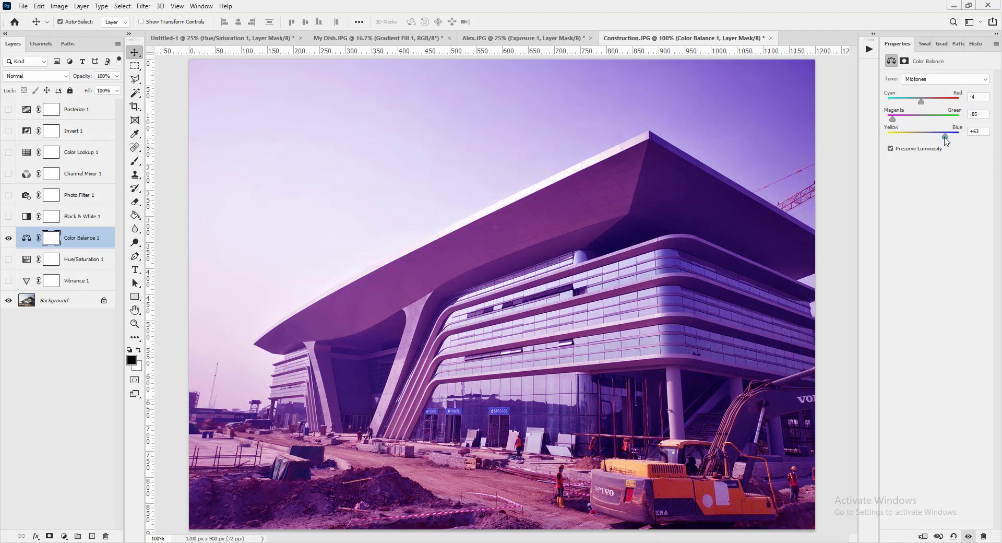
mouse_move(946, 138)
left_mouse_down()
mouse_move(916, 141)
mouse_move(929, 140)
left_mouse_up()
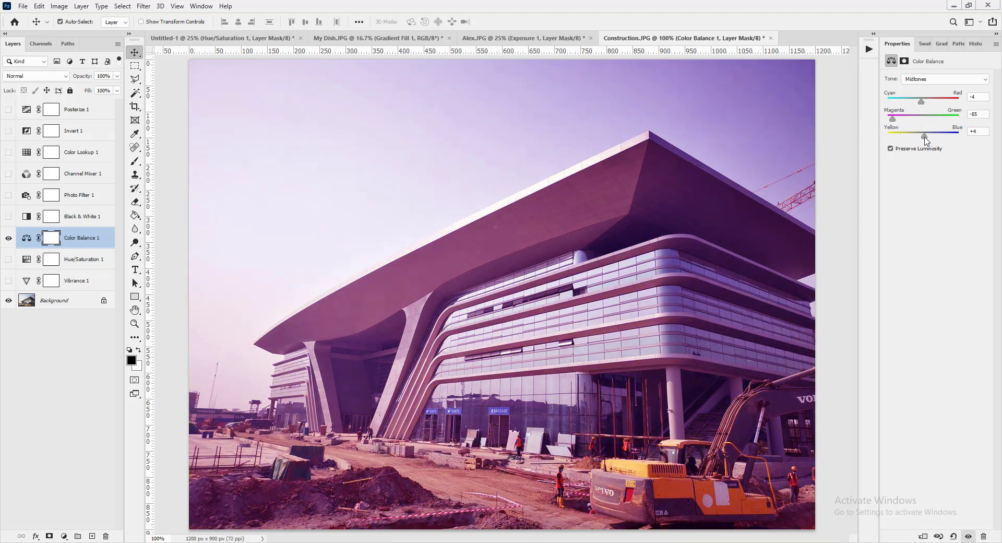
- Compare the construction photo with Preserve Luminosity off and on in the Color Balance adjustment
left_click(890, 148)
left_click(891, 149)
left_click(890, 148)
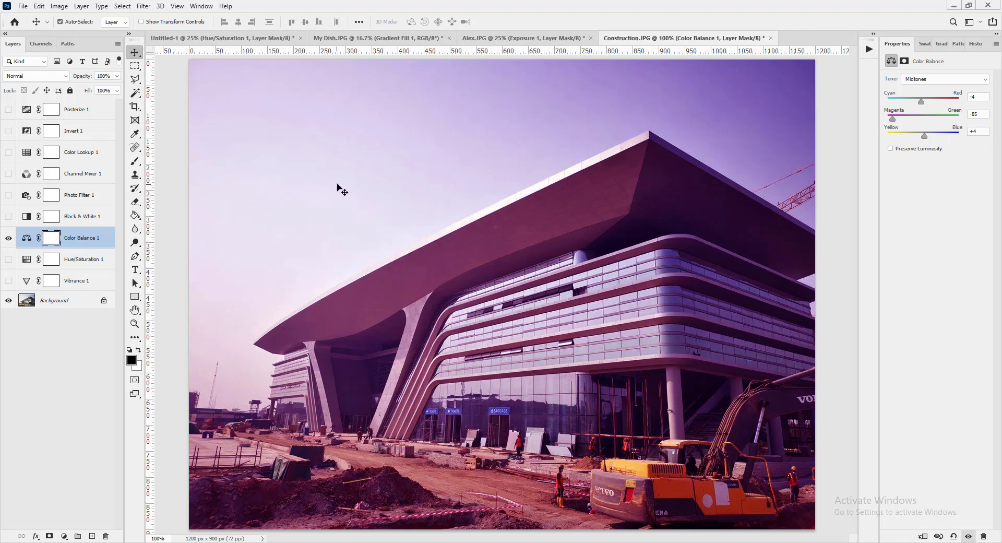
left_click(891, 149)
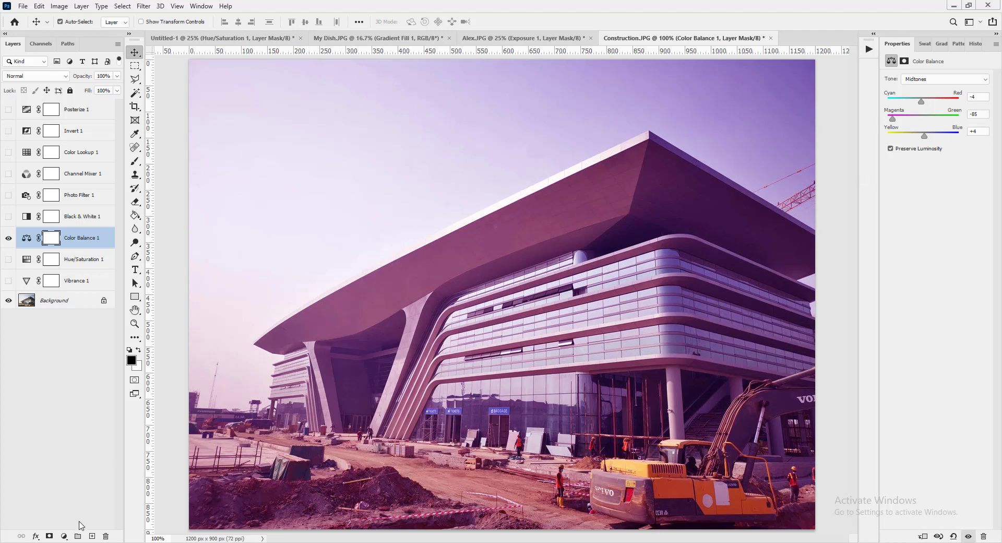
left_click(65, 536)
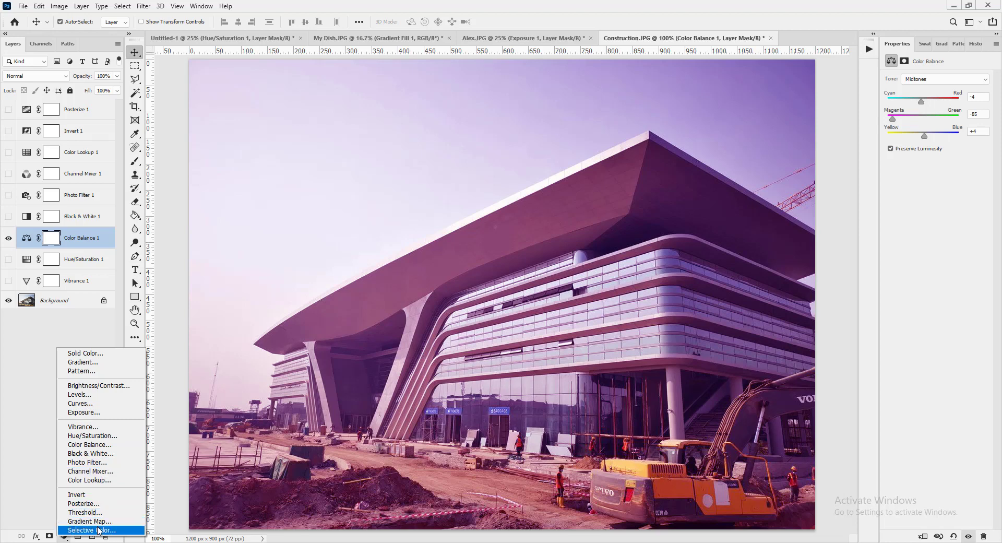
left_click(42, 471)
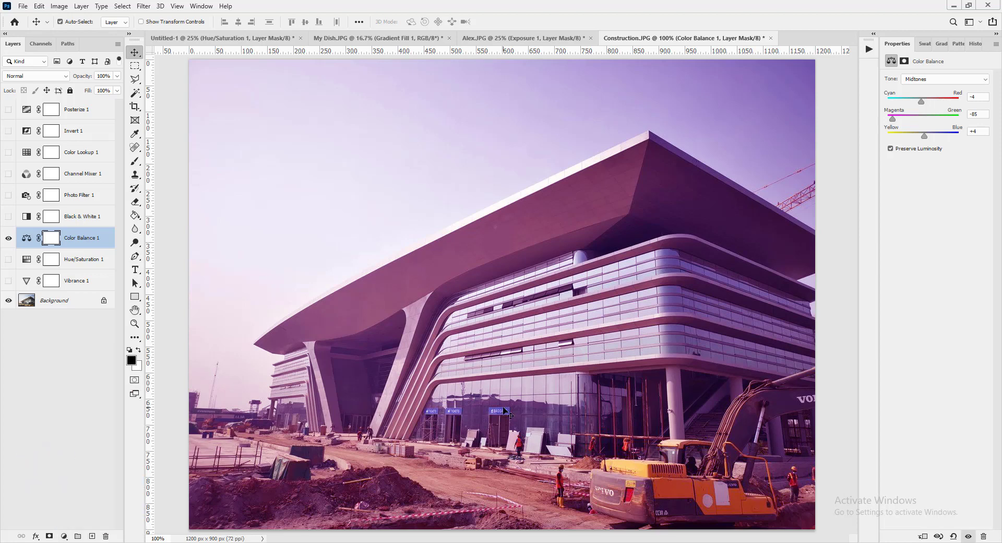
left_click(63, 537)
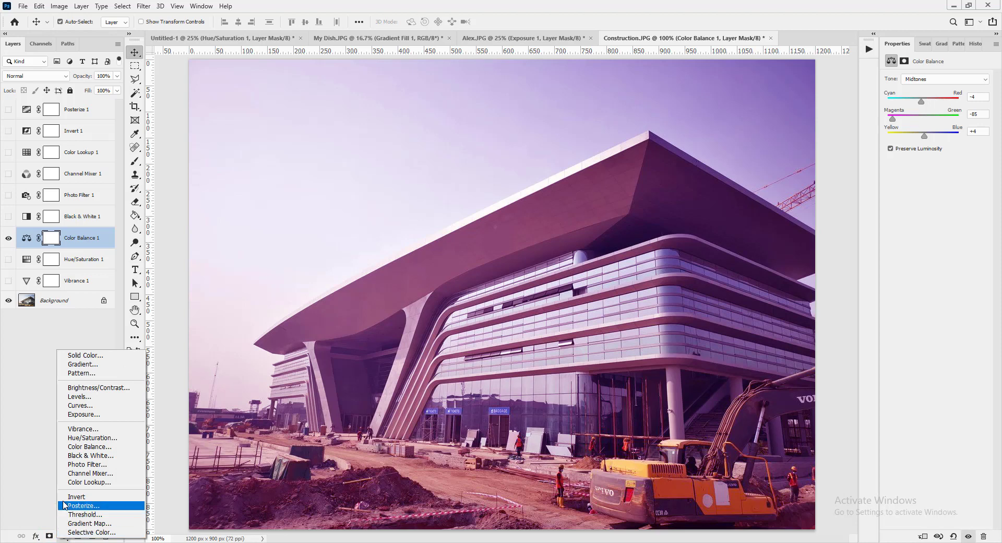
left_click(31, 486)
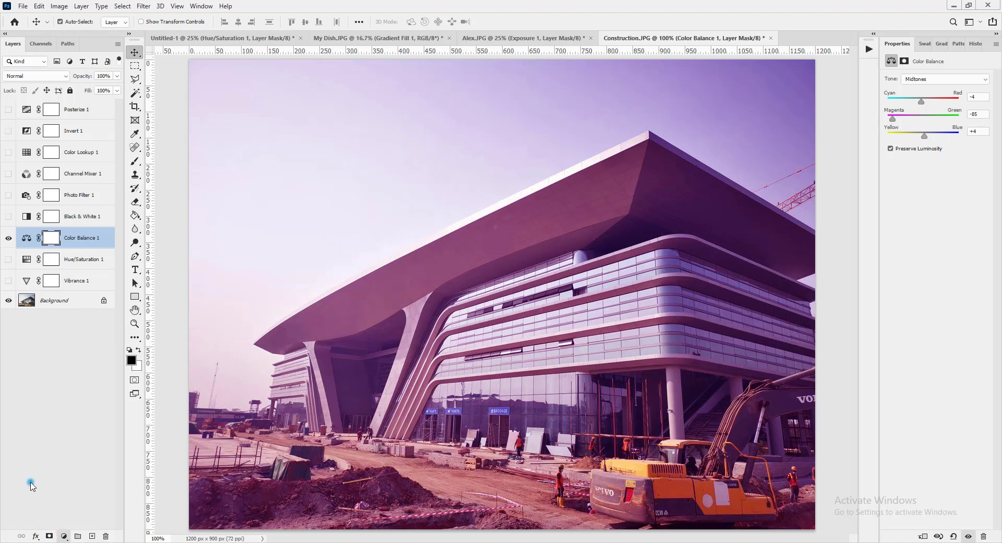
left_click(47, 76)
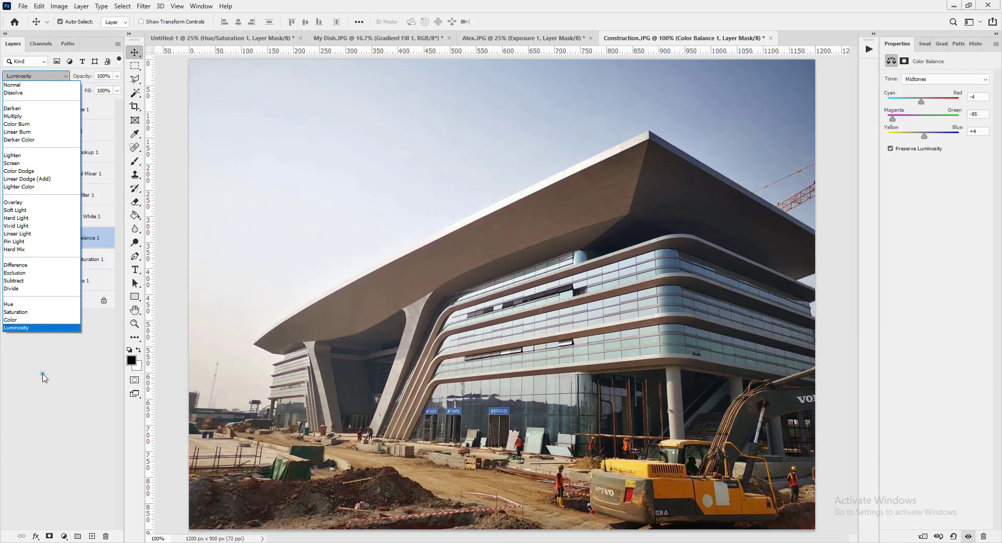
left_click(43, 374)
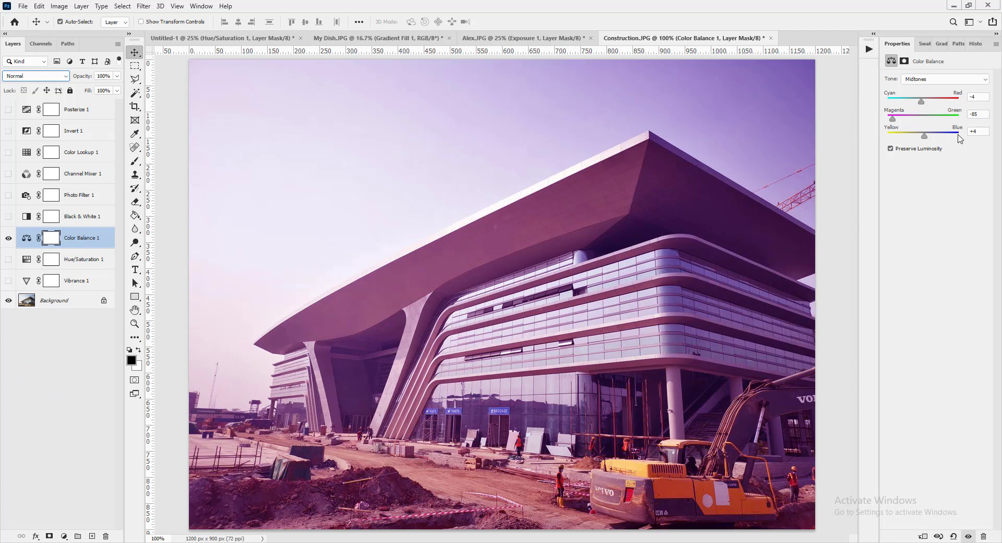
- Set the Color Balance shadows to Cyan-Red +18 and Magenta-Green -3
left_click(932, 81)
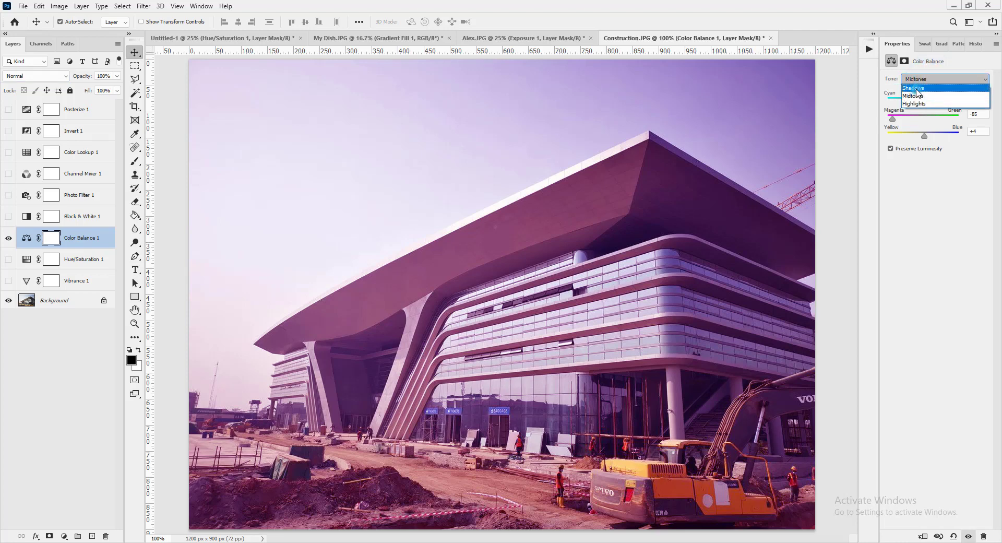
left_click(917, 88)
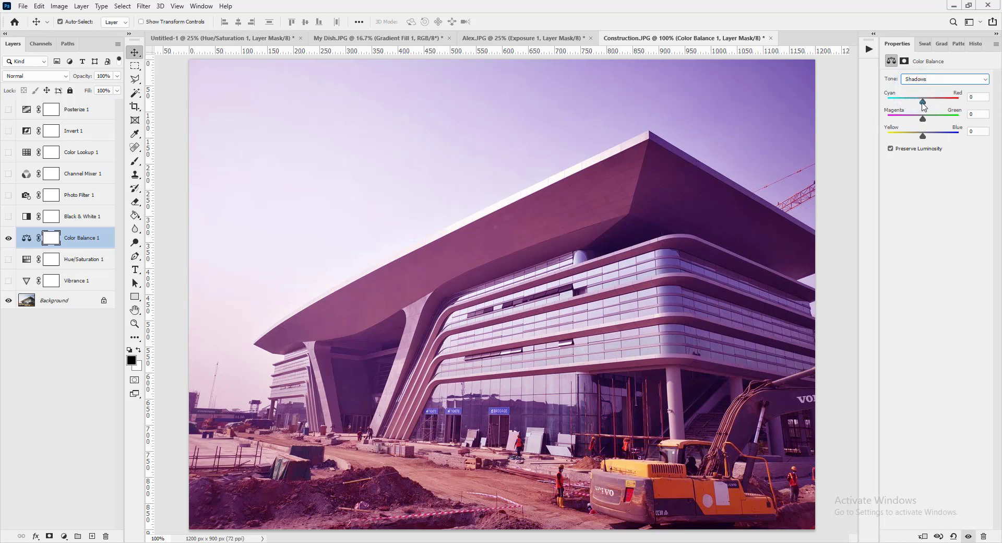
mouse_move(923, 106)
left_mouse_down()
mouse_move(890, 104)
mouse_move(918, 100)
left_mouse_up()
left_click(913, 99)
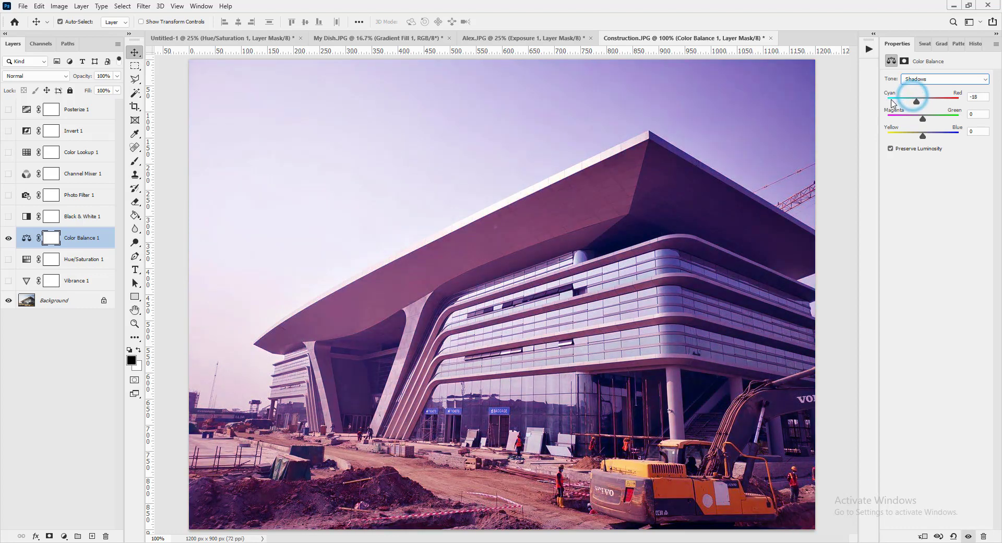
mouse_move(920, 106)
left_mouse_down()
mouse_move(947, 100)
mouse_move(895, 101)
mouse_move(930, 101)
left_mouse_up()
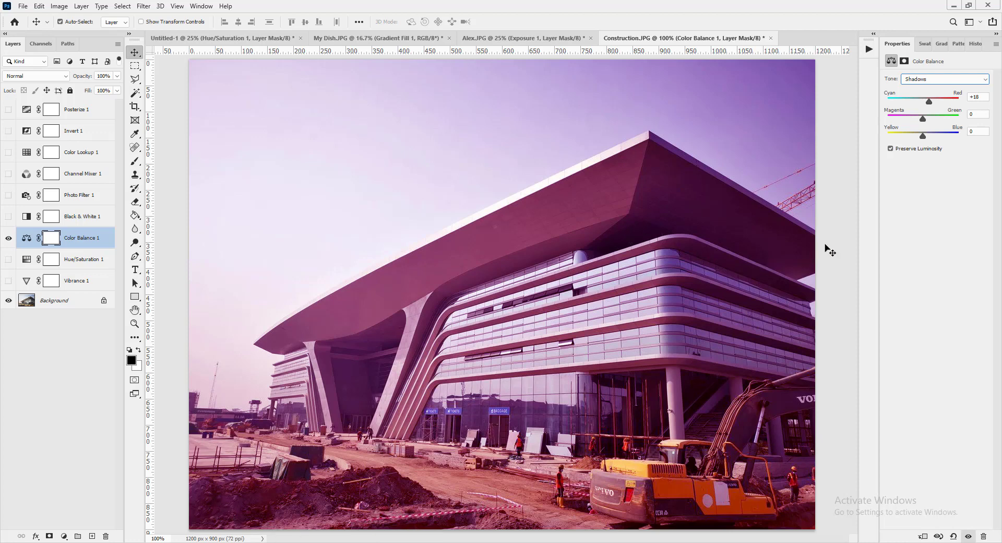
mouse_move(922, 119)
left_mouse_down()
mouse_move(953, 120)
mouse_move(923, 120)
left_mouse_up()
- Switch the Color Balance tone to Highlights and examine the bright areas of the building's facade and entrance up close
left_click(969, 78)
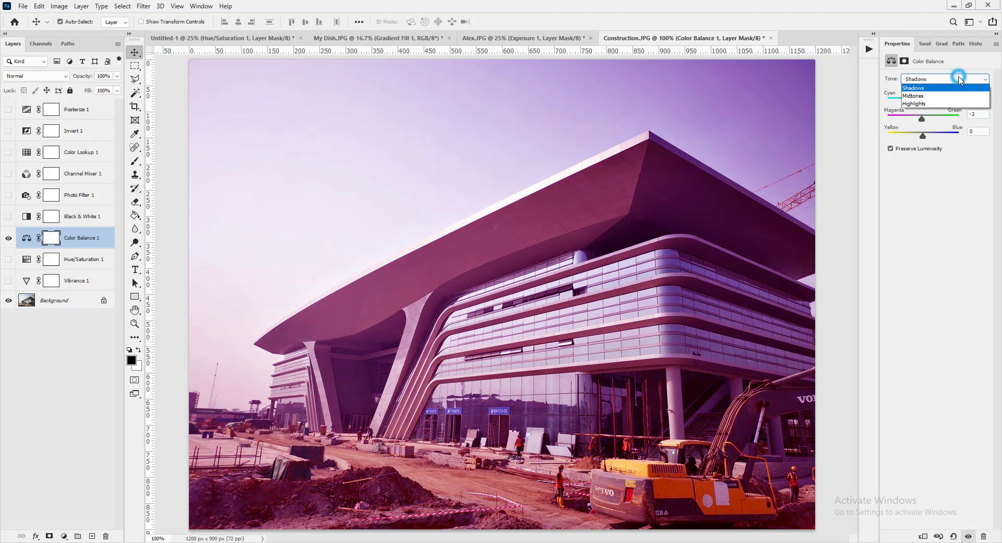
left_click(918, 104)
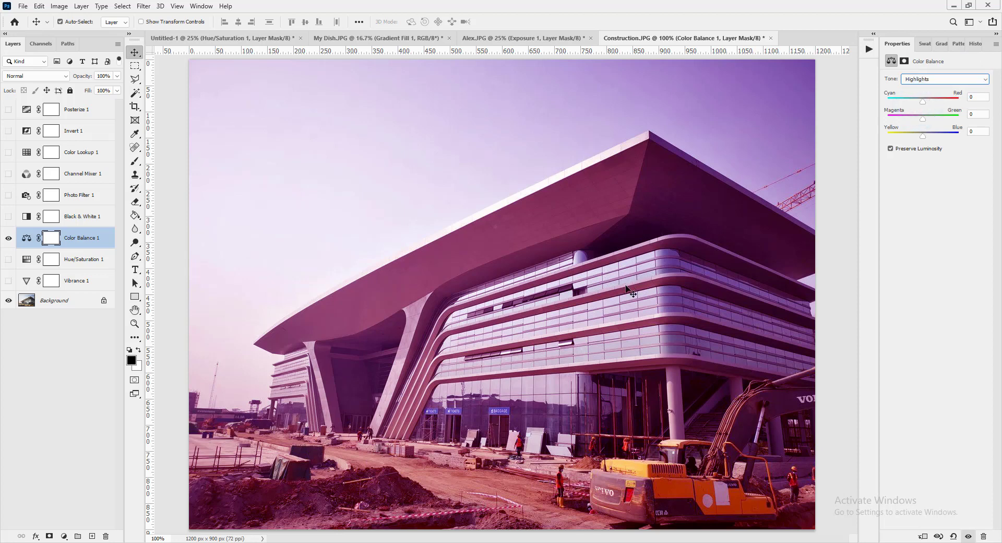
key("ctrl+plus")
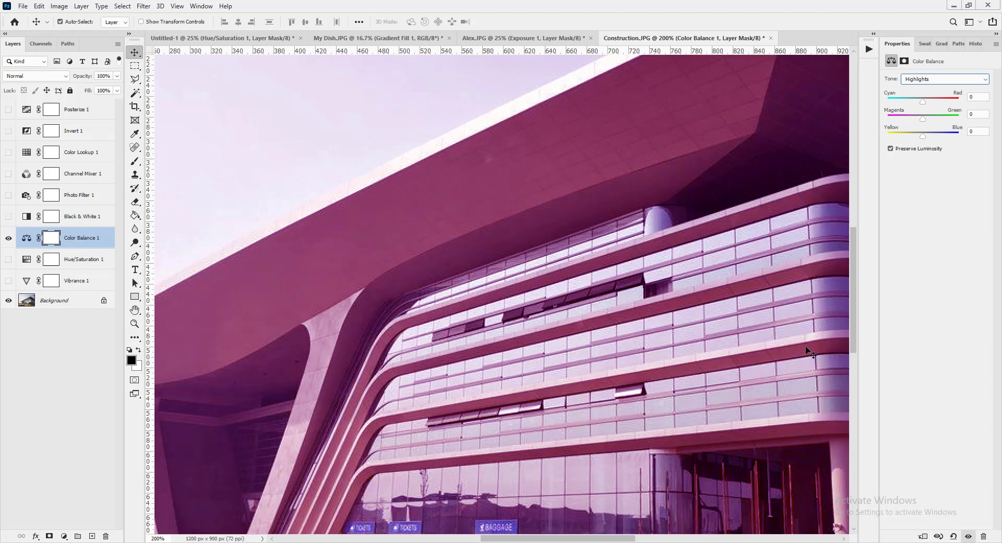
left_click(874, 350)
key("h")
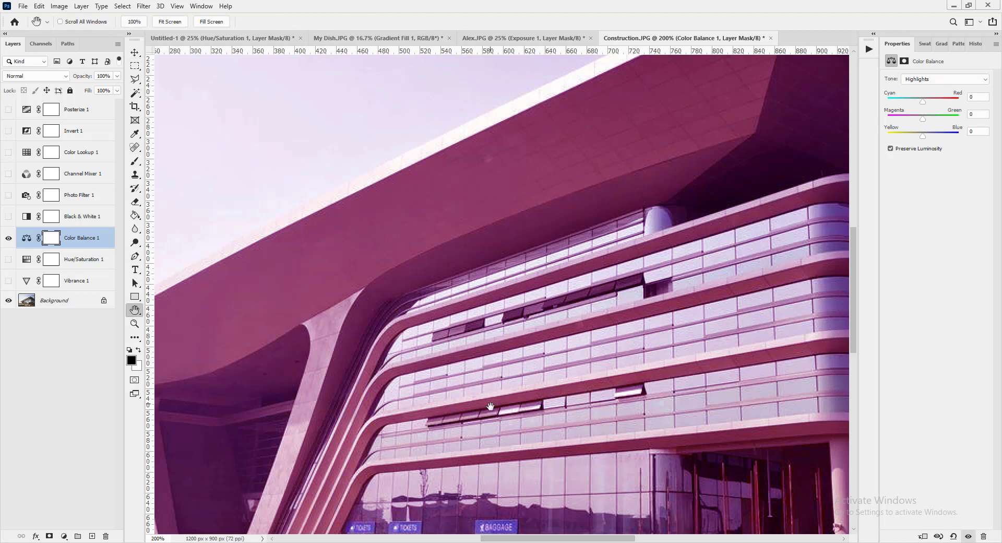
left_click_drag(490, 409, 506, 276)
key("v")
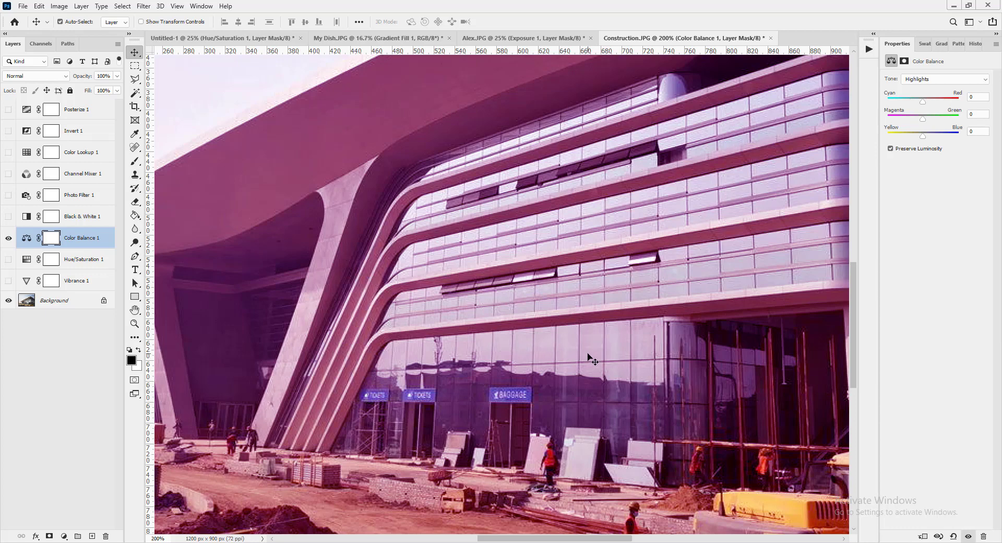
key("ctrl+1")
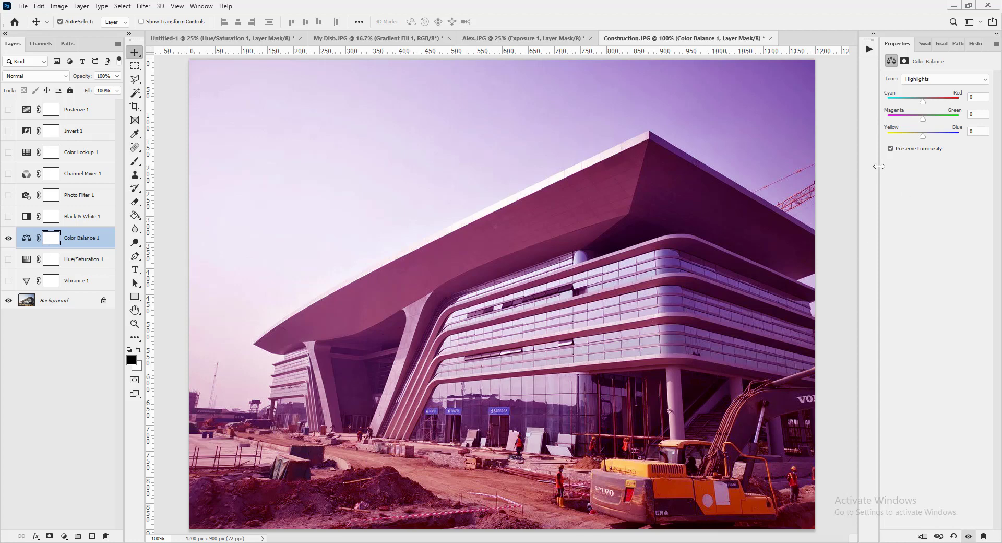
- Set the Color Balance midtones to Magenta-Green -65 and Yellow-Blue +69
left_click(938, 80)
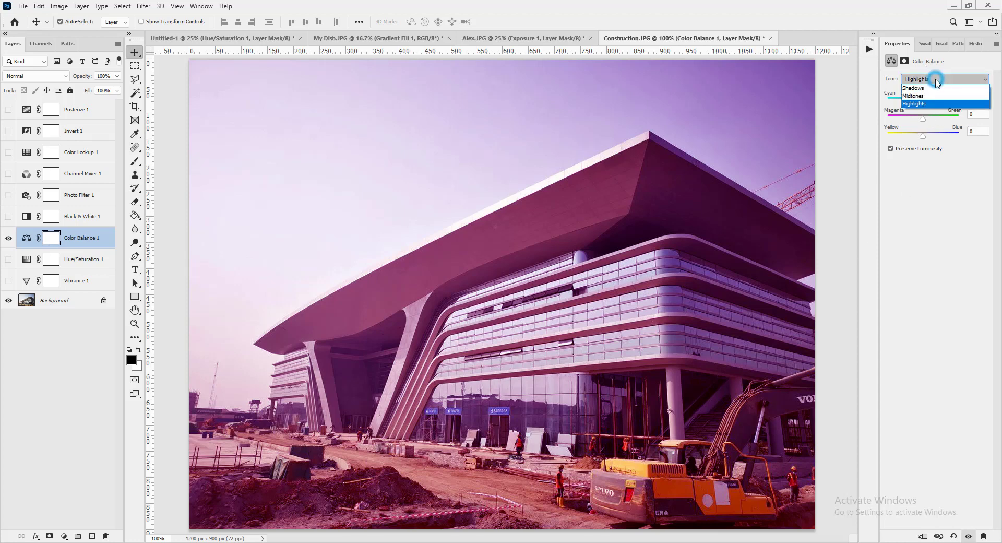
left_click(923, 97)
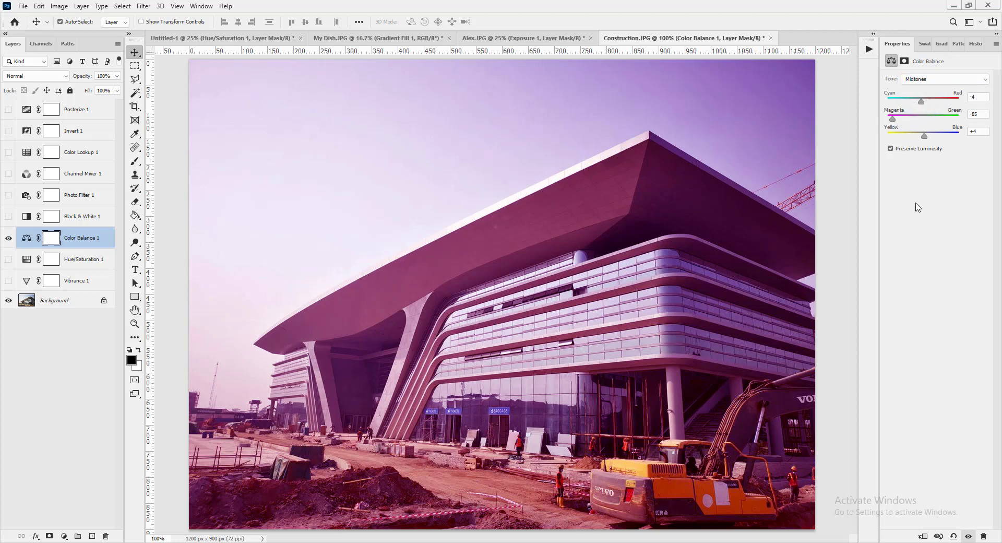
left_click_drag(893, 119, 924, 122)
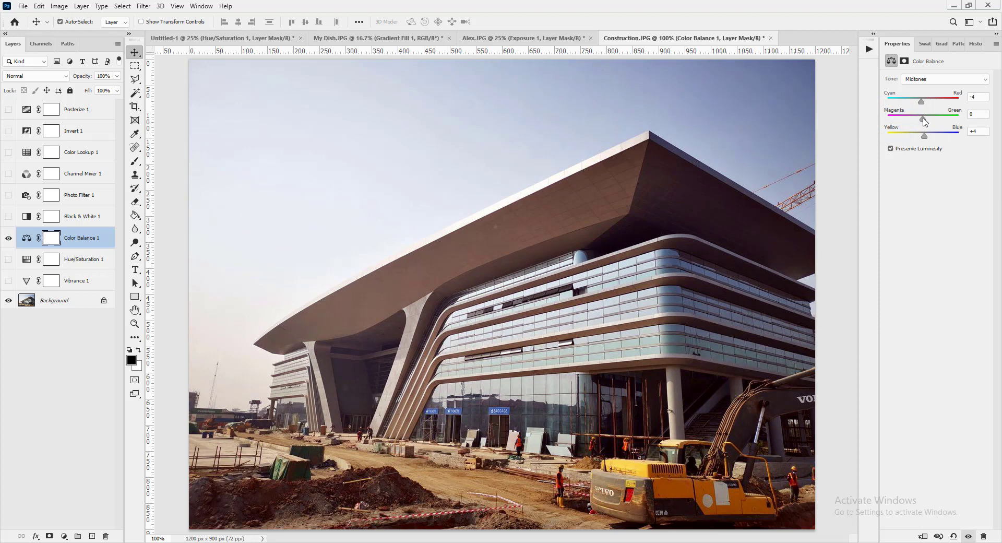
left_click_drag(923, 120, 940, 137)
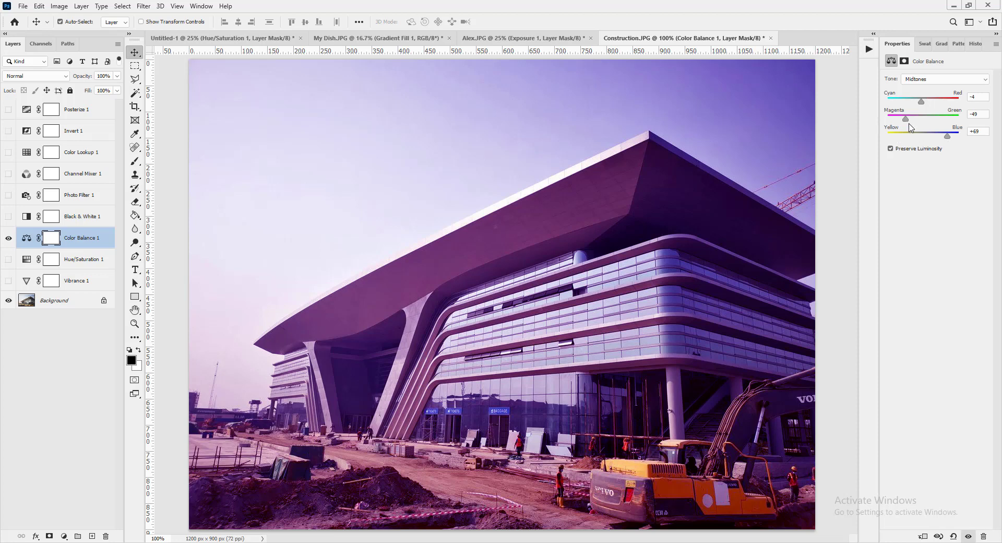
left_click_drag(906, 124, 902, 124)
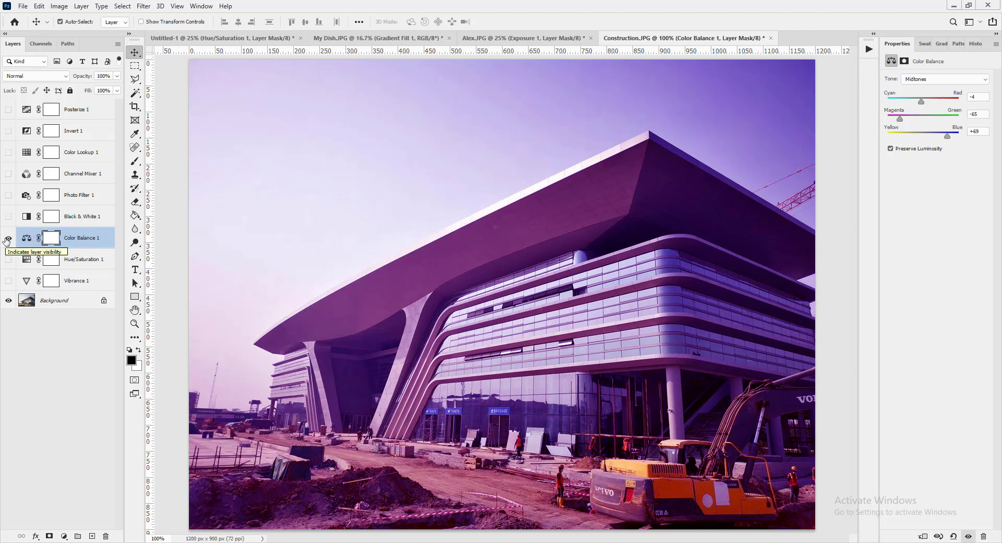
- Hide the Color Balance layer and make the Black & White layer visible and active
left_click(9, 239)
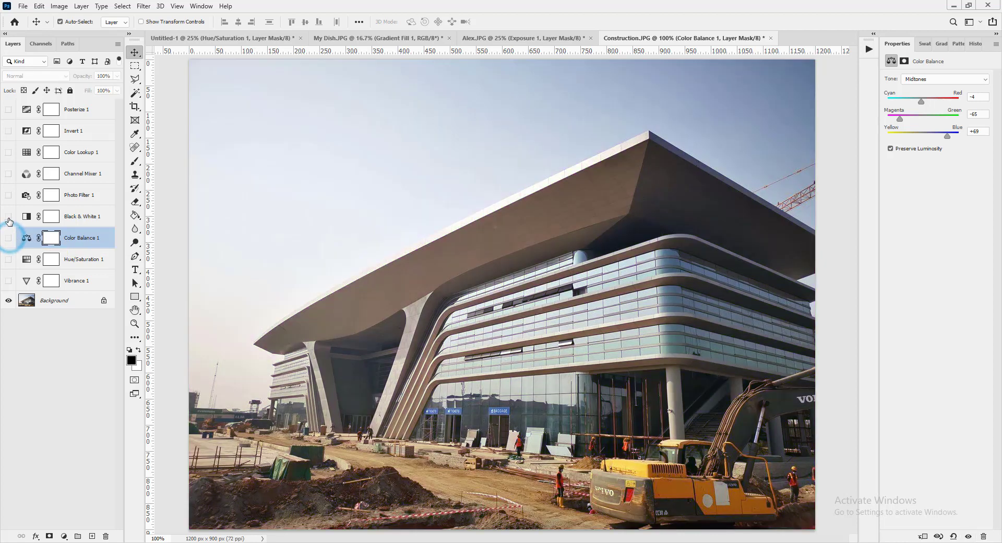
left_click(8, 217)
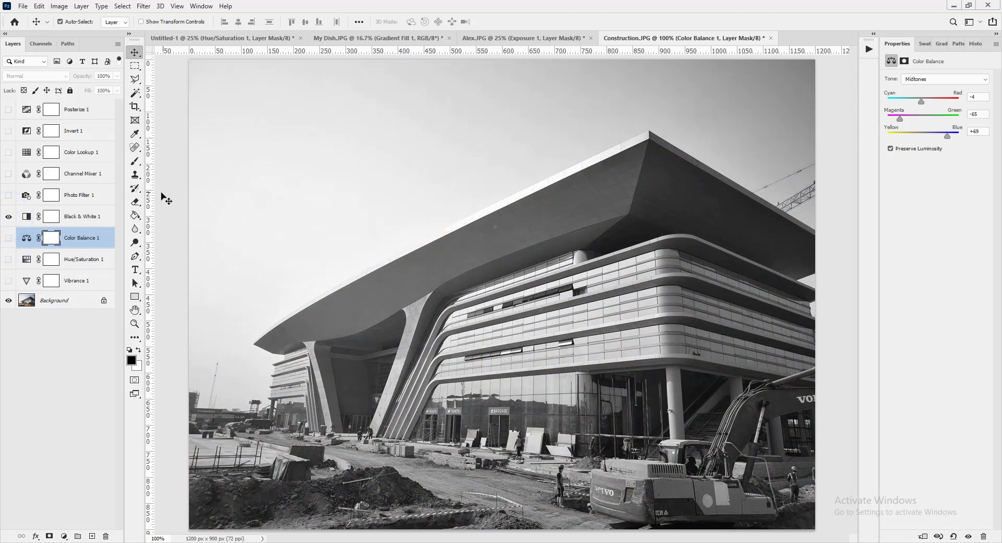
left_click(90, 217)
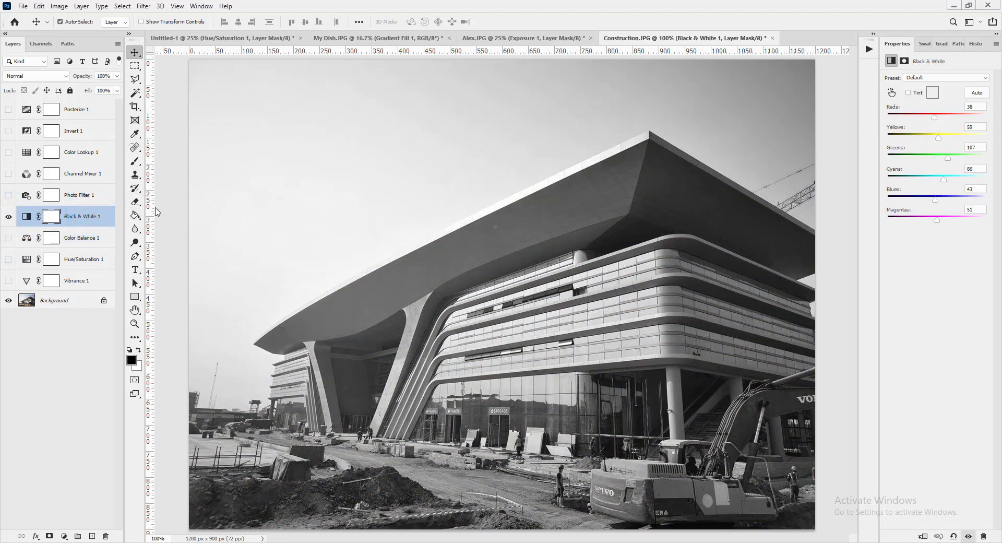
- Adjust the Black & White mix to about Yellows 41, Greens 51, Cyans 62, Blues 57 and Magentas 59
left_click(940, 78)
left_click(937, 80)
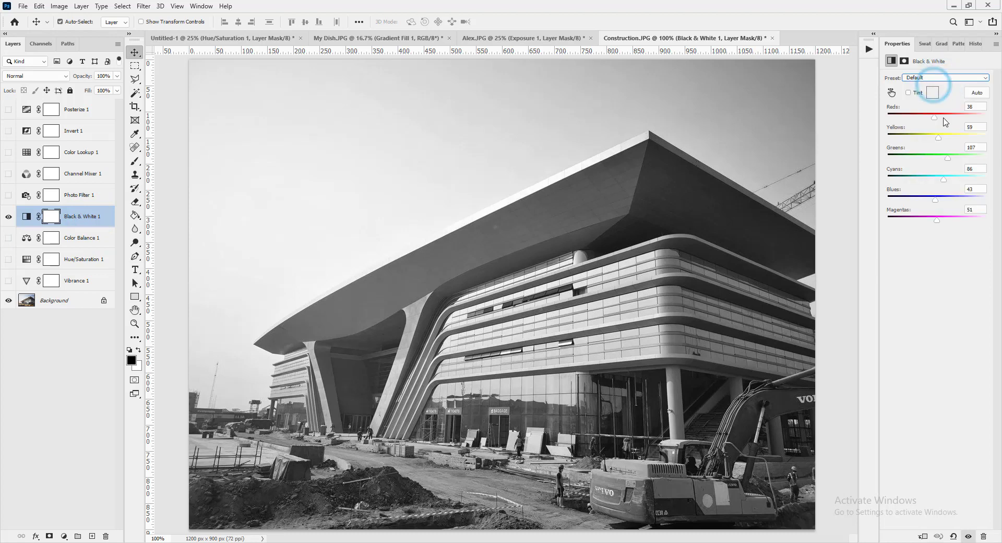
left_click_drag(947, 157, 939, 221)
left_click_drag(935, 180, 939, 181)
left_click_drag(938, 137, 937, 142)
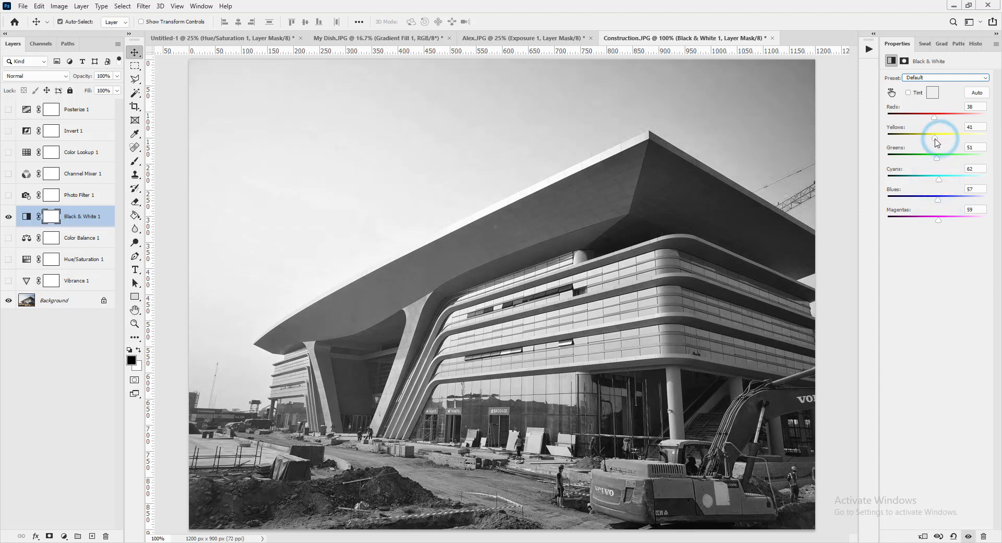
left_click_drag(939, 179, 939, 161)
- Try the Blue Filter, Darker and Green Filter presets on the Black & White adjustment
left_click(911, 78)
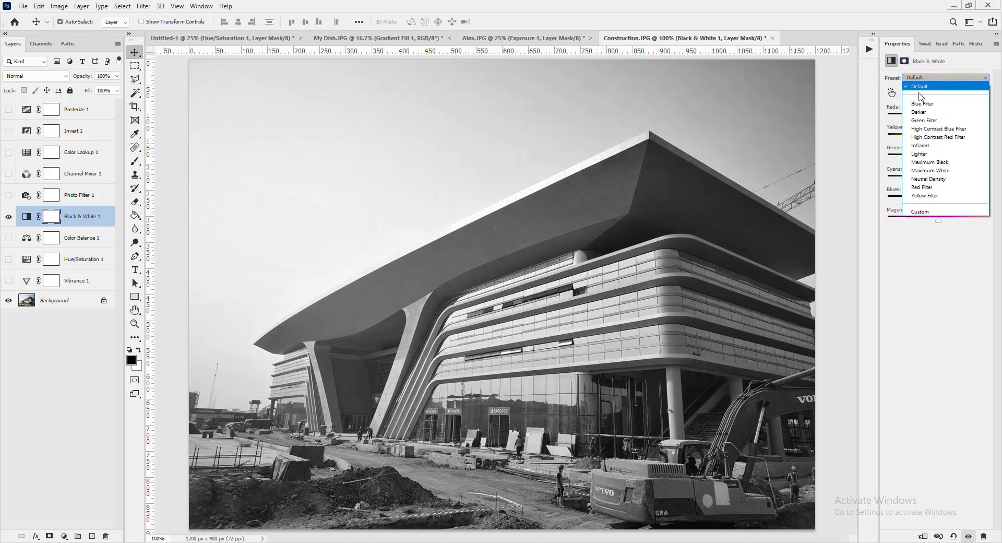
left_click(923, 104)
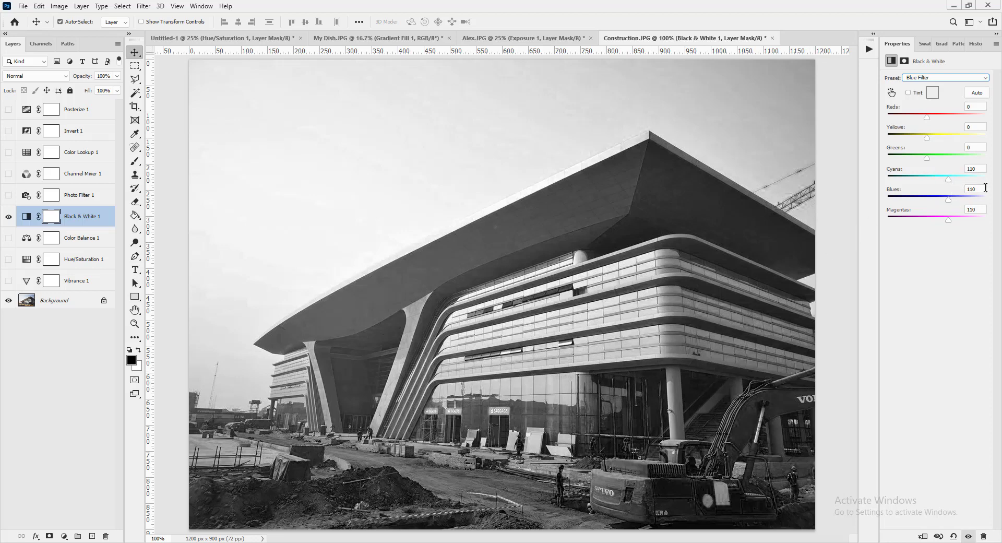
left_click(951, 78)
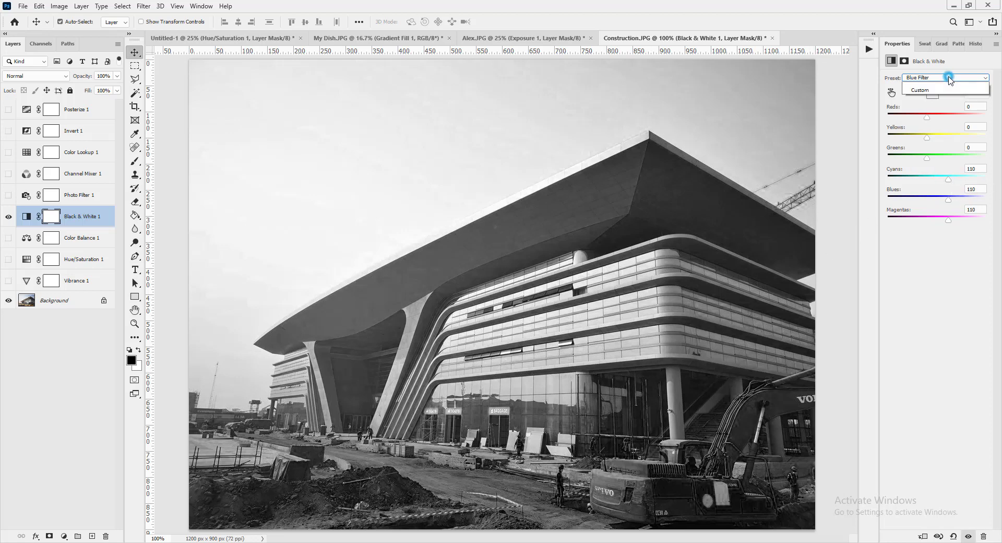
left_click(919, 113)
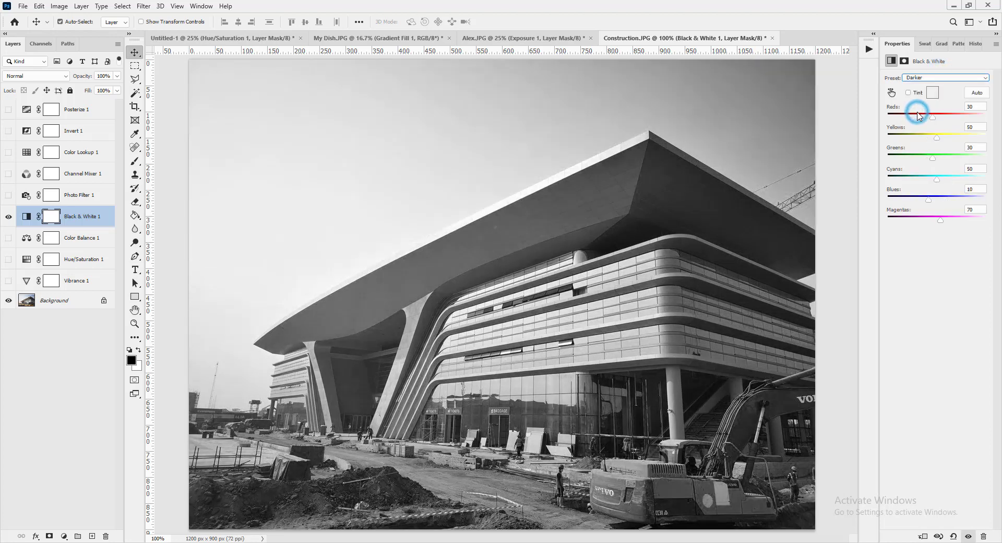
left_click(944, 78)
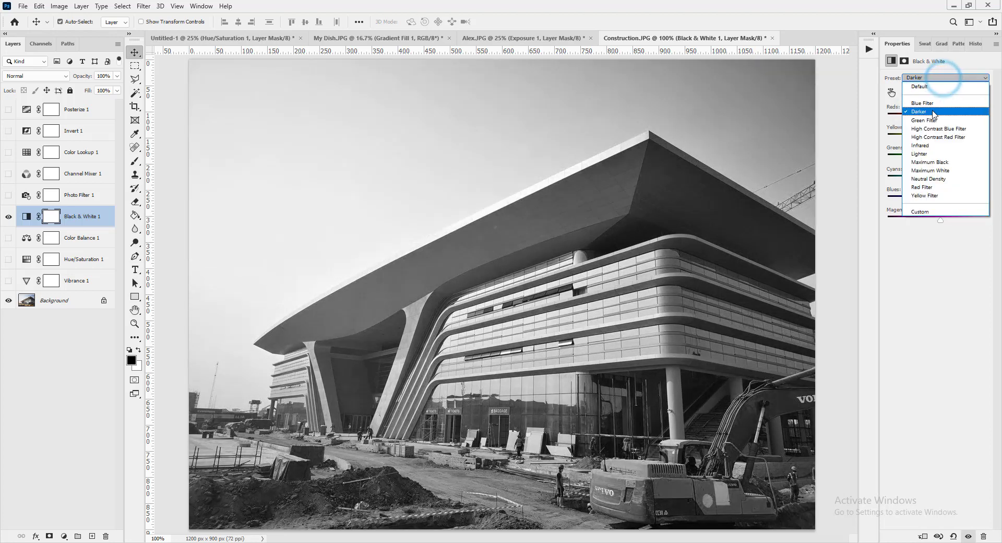
left_click(928, 121)
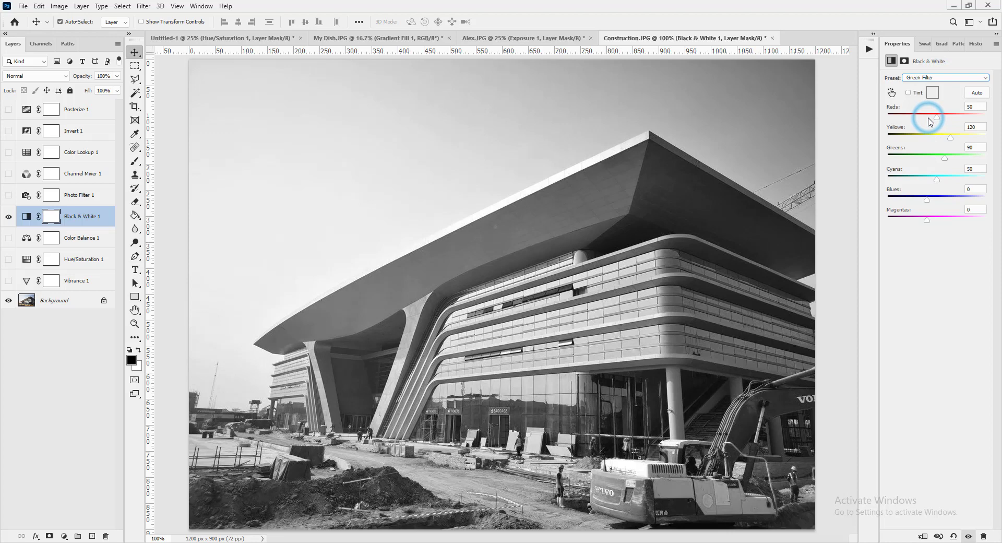
- Try the Lighter, Infrared and High Contrast Blue Filter presets on the Black & White adjustment
left_click(948, 78)
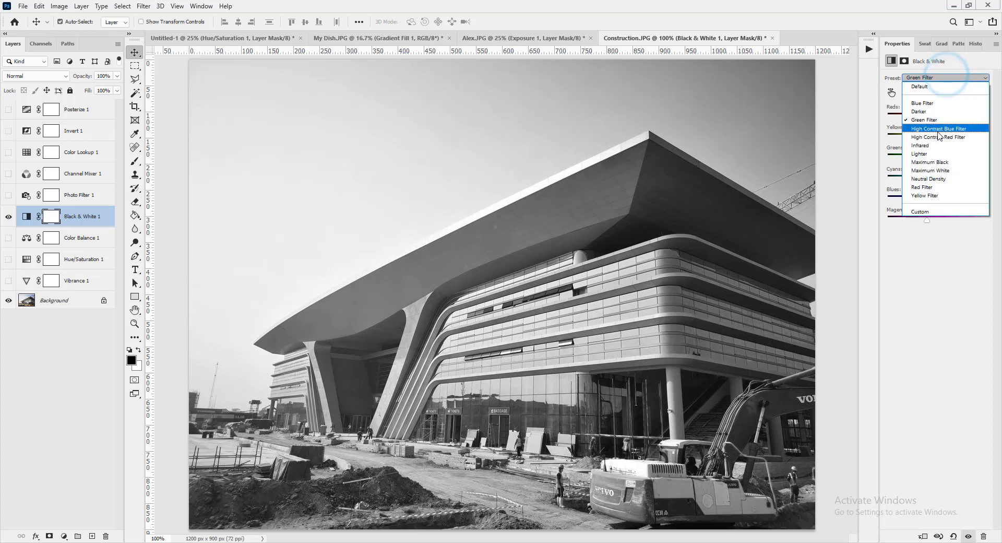
left_click(923, 153)
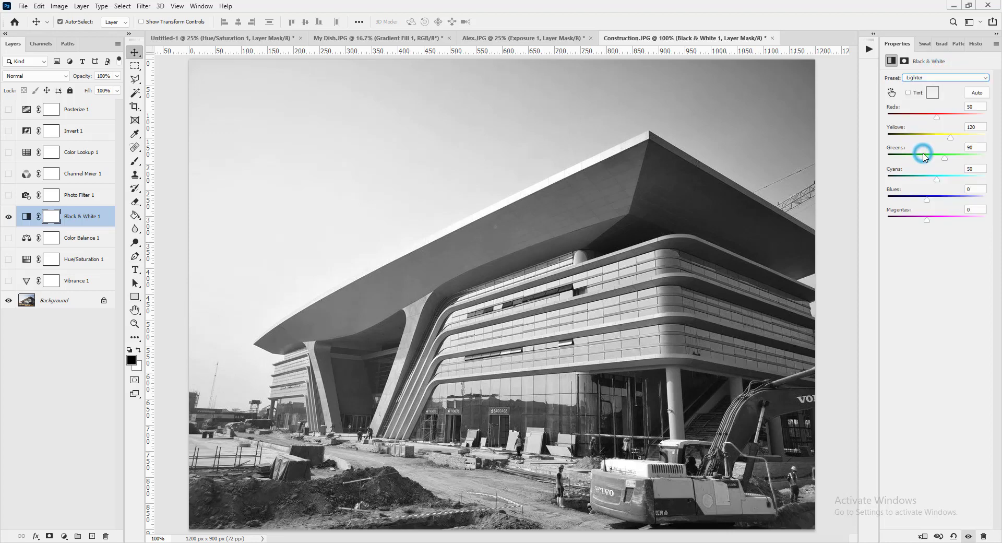
left_click(928, 79)
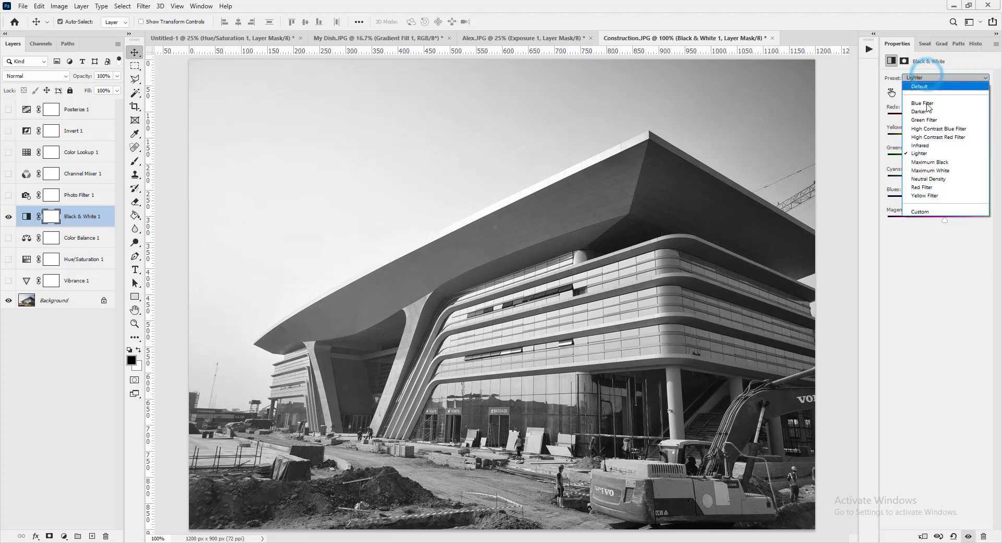
left_click(920, 145)
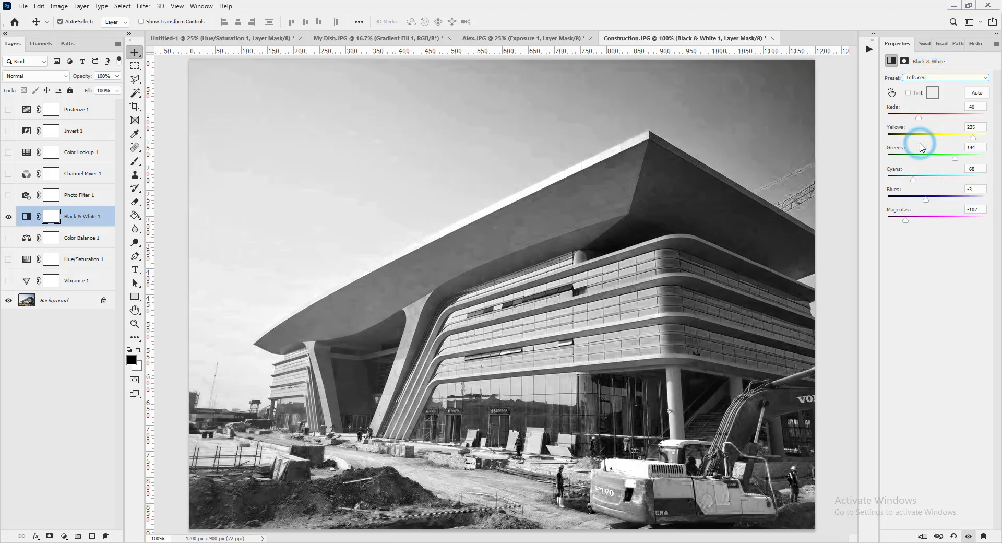
left_click(943, 78)
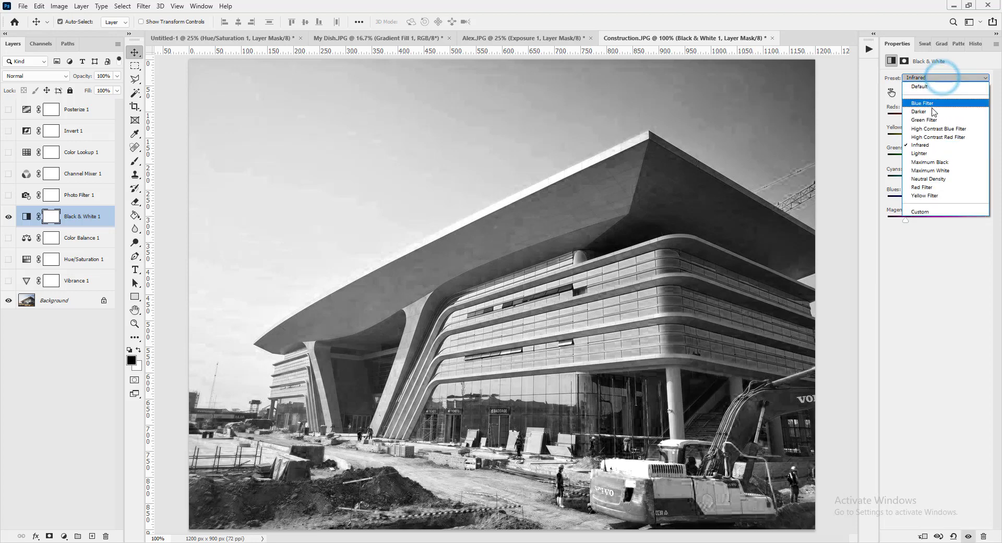
left_click(930, 131)
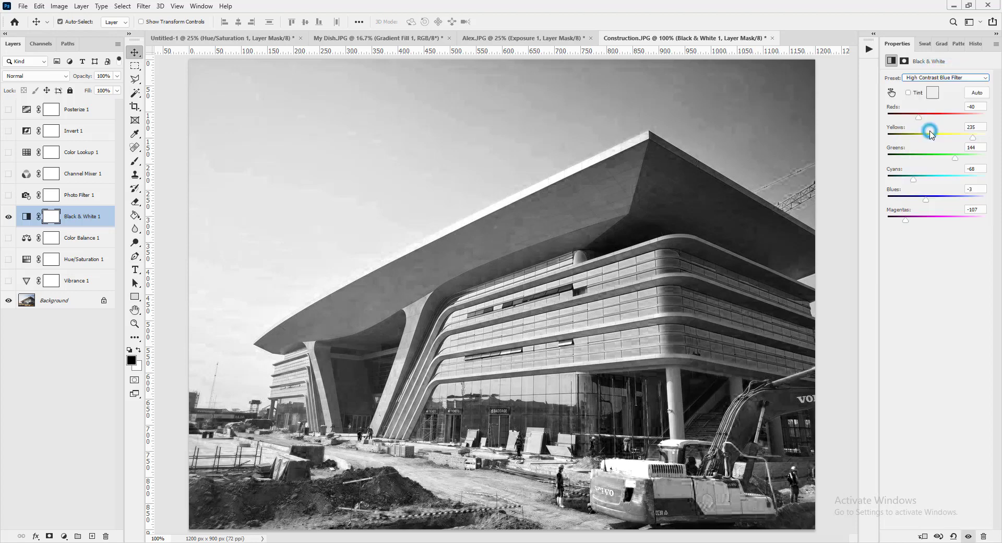
- Apply the Neutral Density preset to the Black & White adjustment and enable its tint
left_click(932, 79)
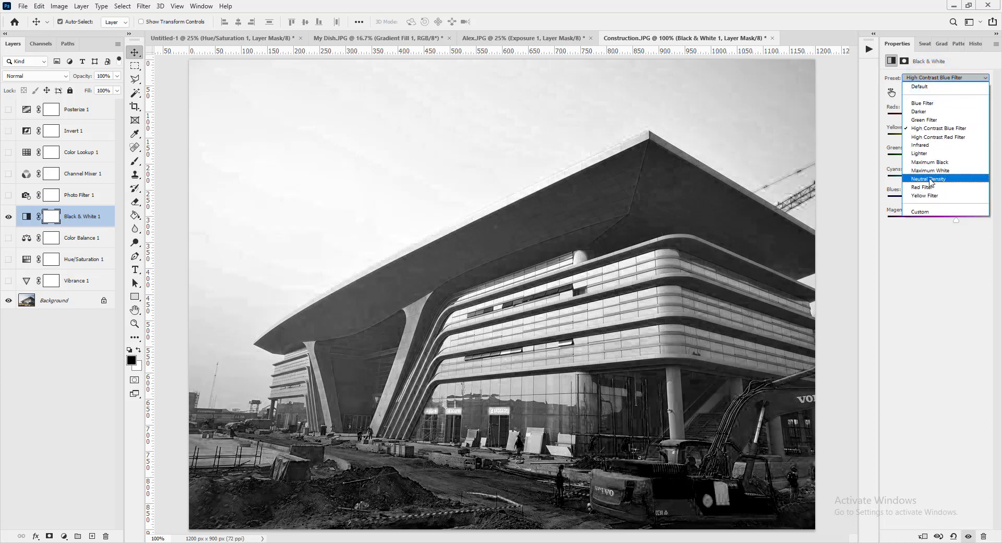
left_click(930, 179)
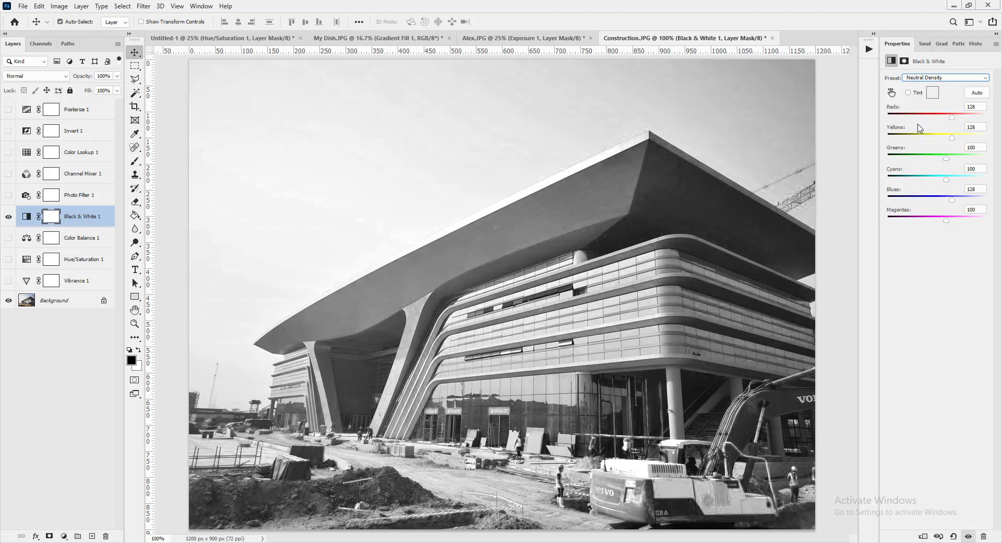
left_click(910, 94)
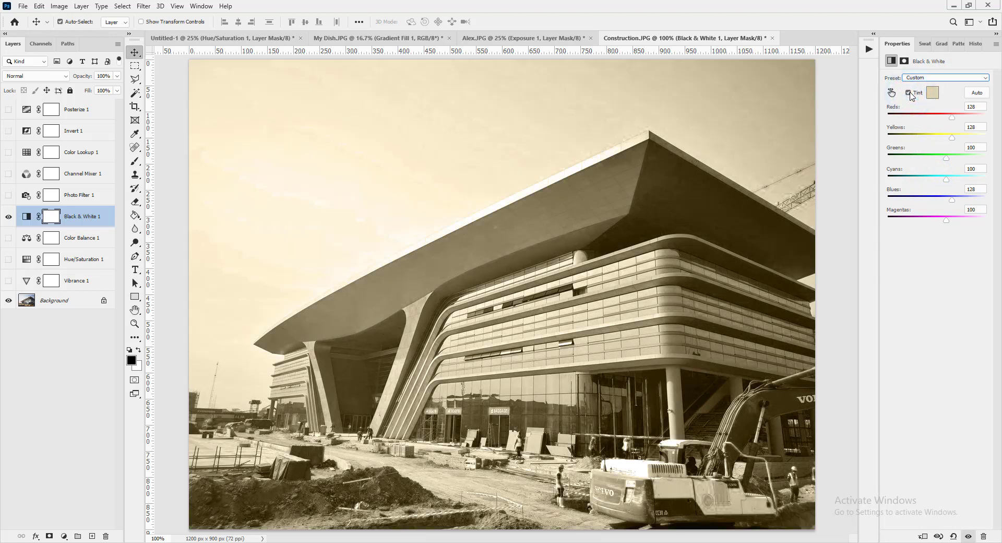
- Try amber c98e08, cream fdf1d4 and several cyan tint colors up to ade8ec on the Black & White adjustment, and discard them
left_click(932, 92)
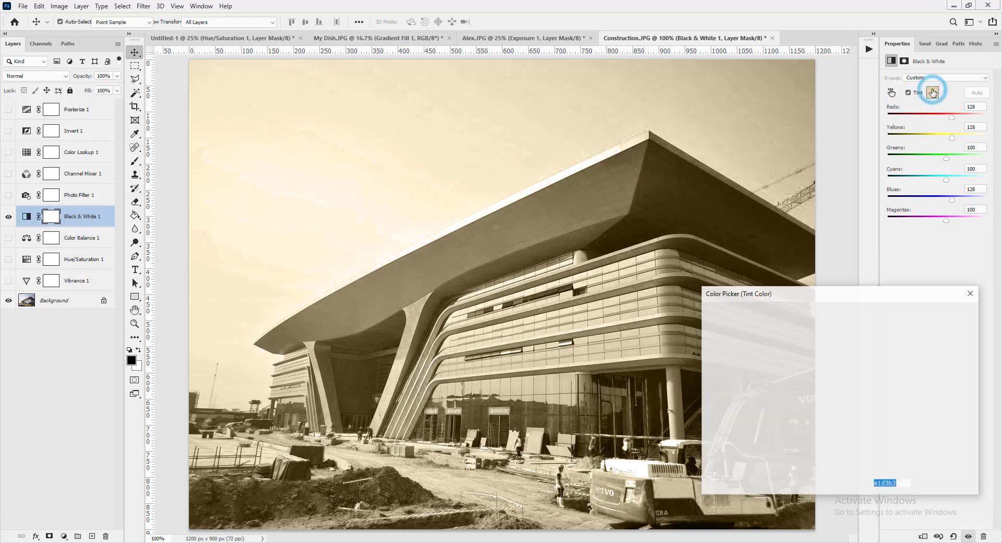
left_click(834, 346)
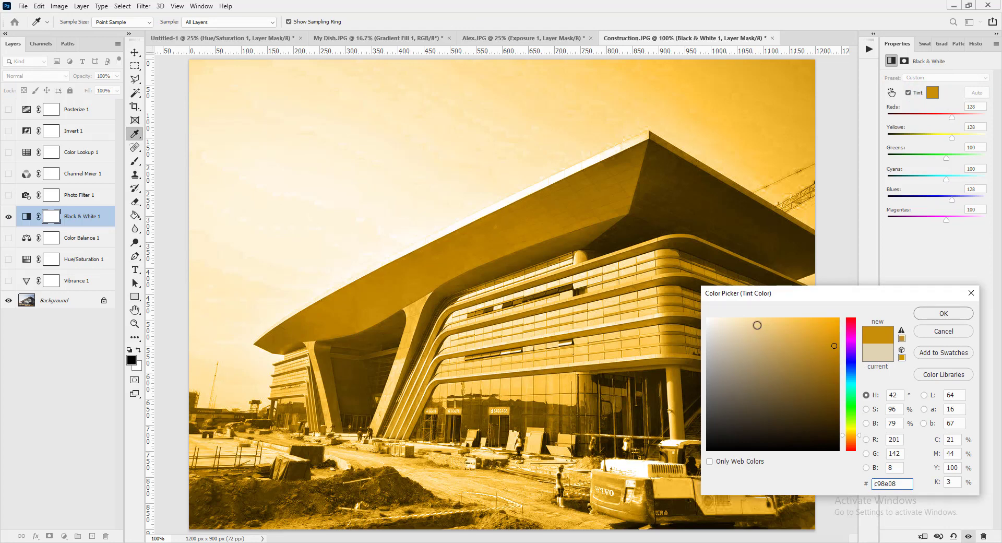
left_click(728, 319)
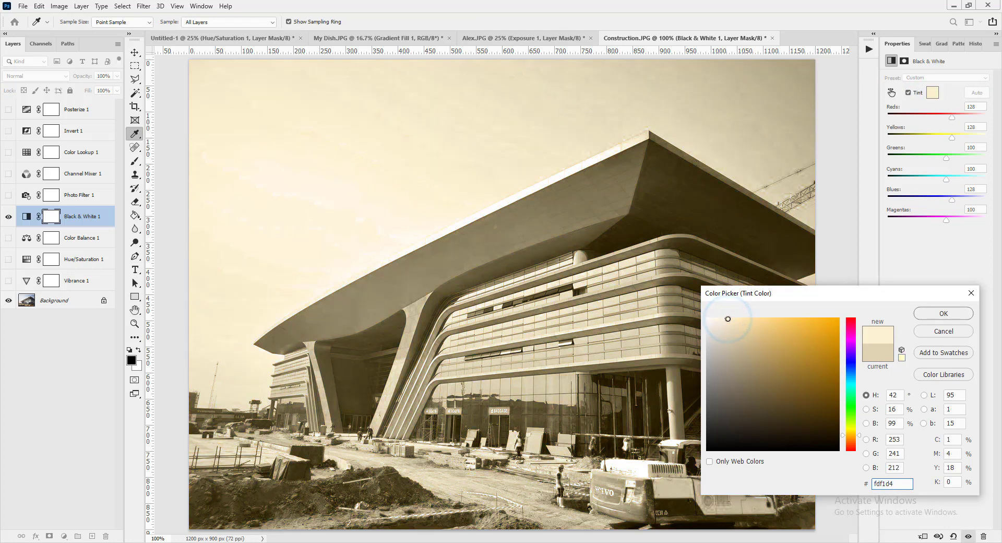
left_click(849, 382)
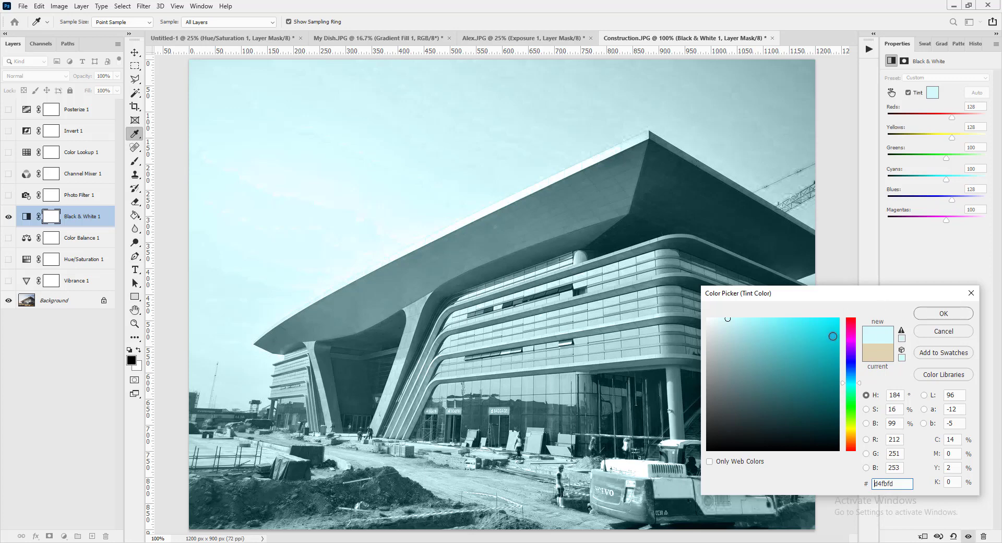
left_click(833, 336)
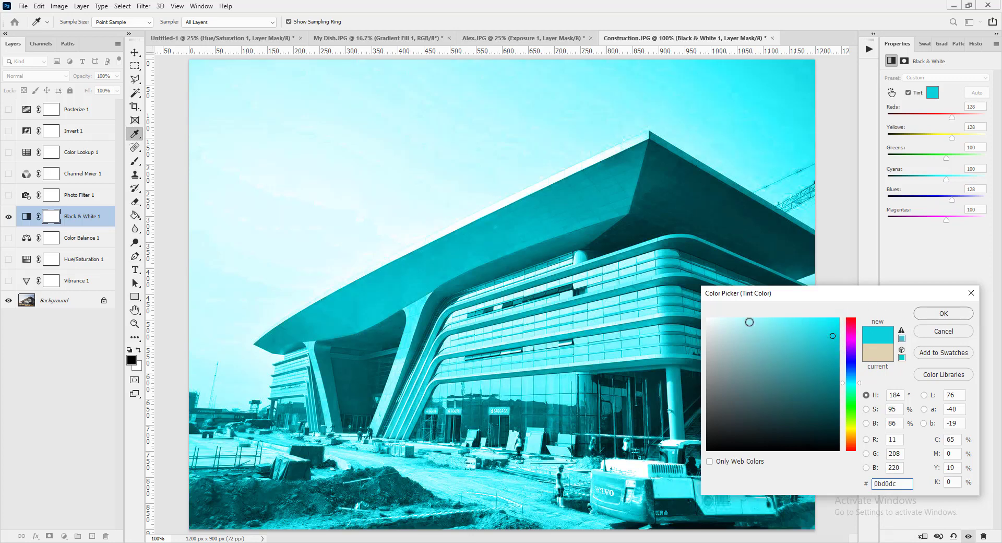
left_click(753, 334)
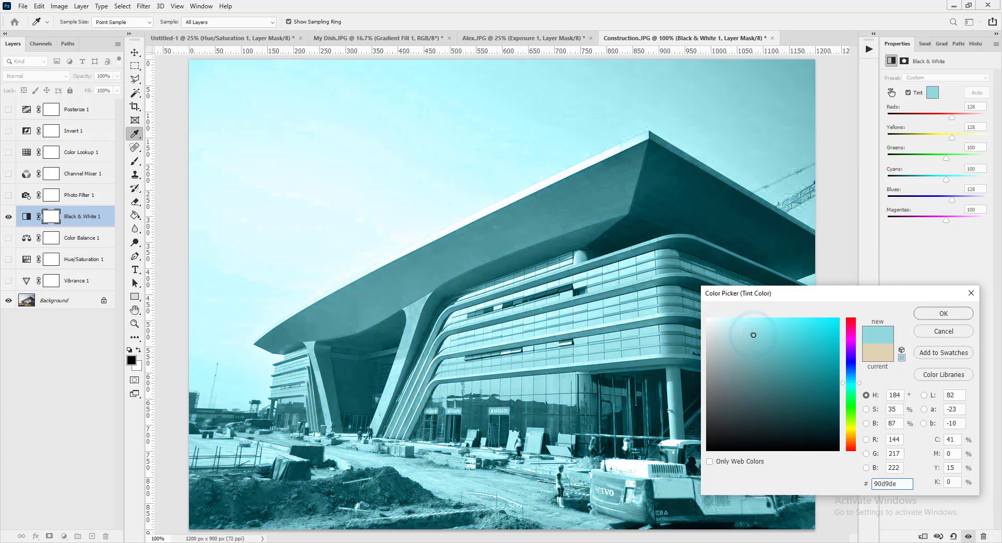
left_click(762, 343)
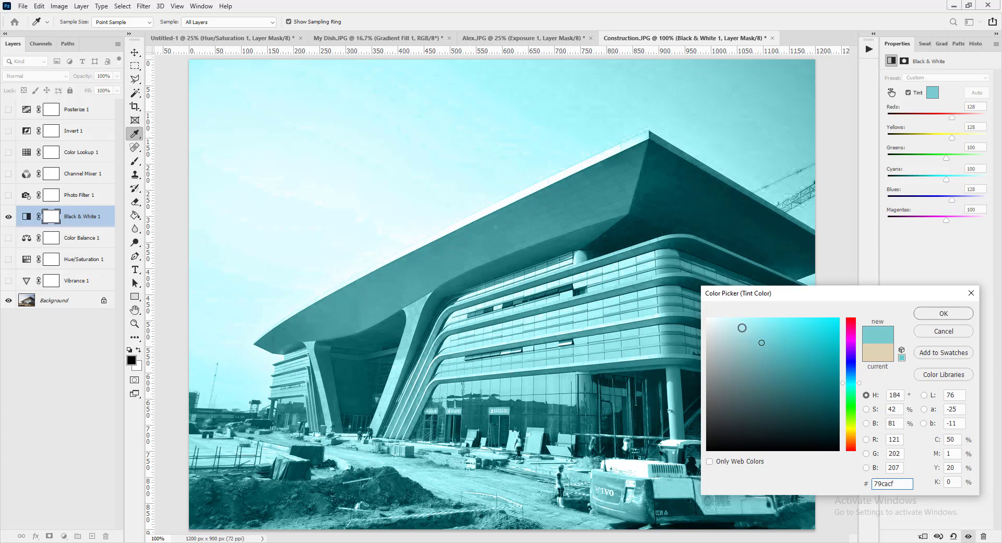
left_click(742, 327)
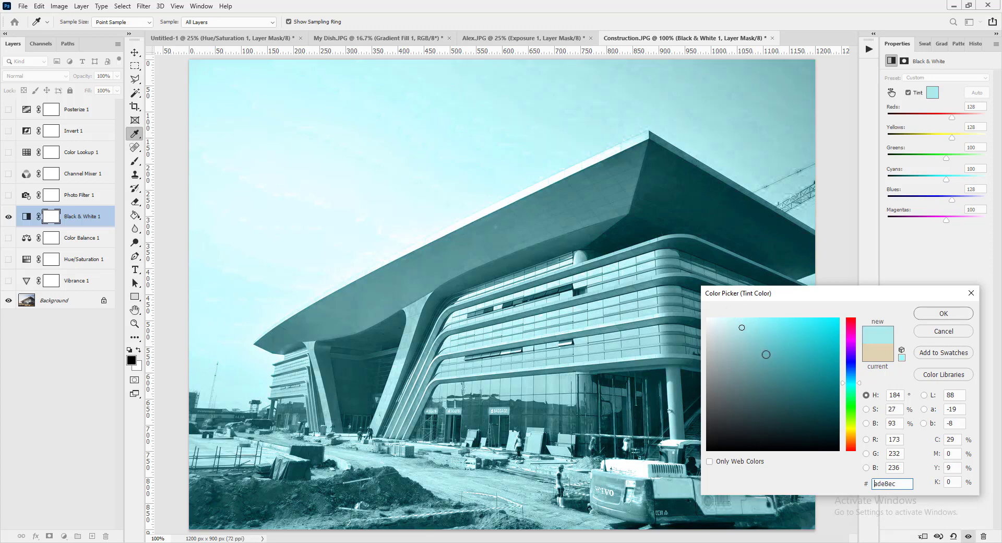
left_click(934, 334)
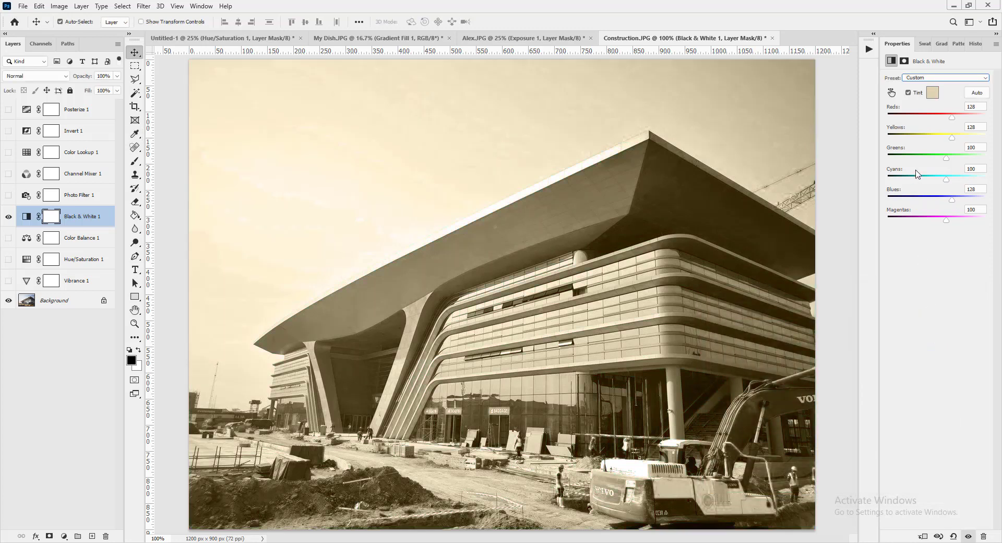
- Disable the Black & White tint, try the Auto mix and restore the Default preset
left_click(908, 93)
left_click(977, 93)
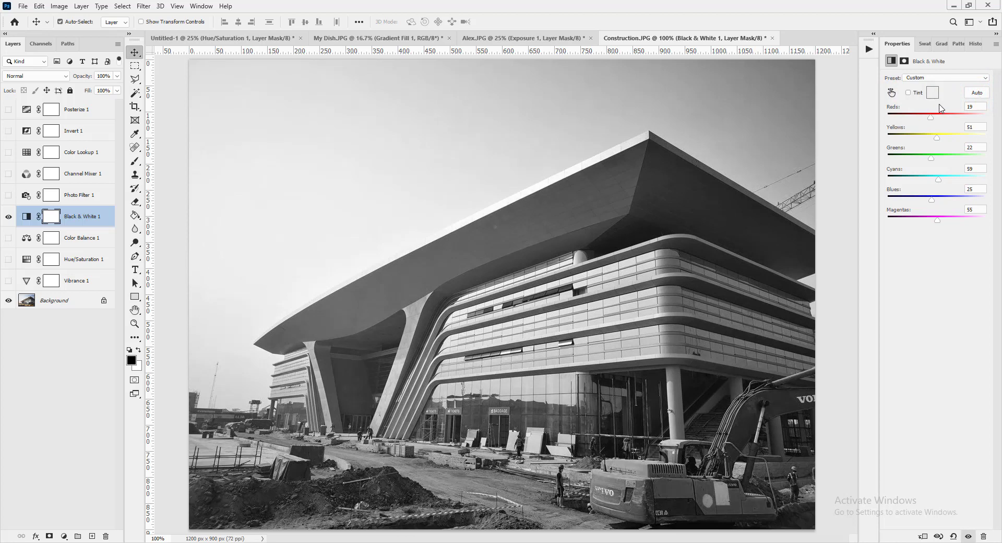
left_click(975, 95)
left_click(921, 78)
left_click(920, 87)
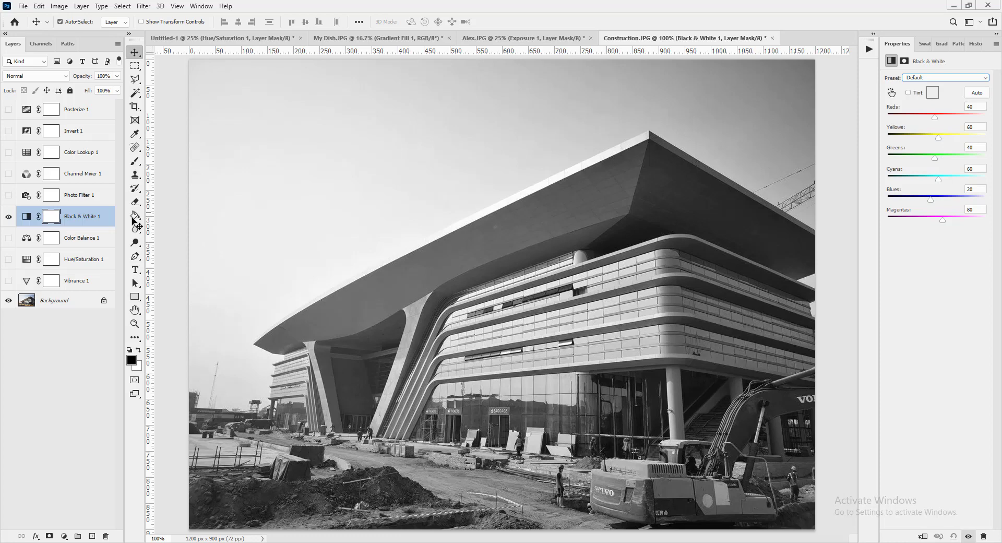
- Compare with the original photo, test Reds at about -126, and set Reds to about 43 and Yellows to about 120
left_click(8, 217)
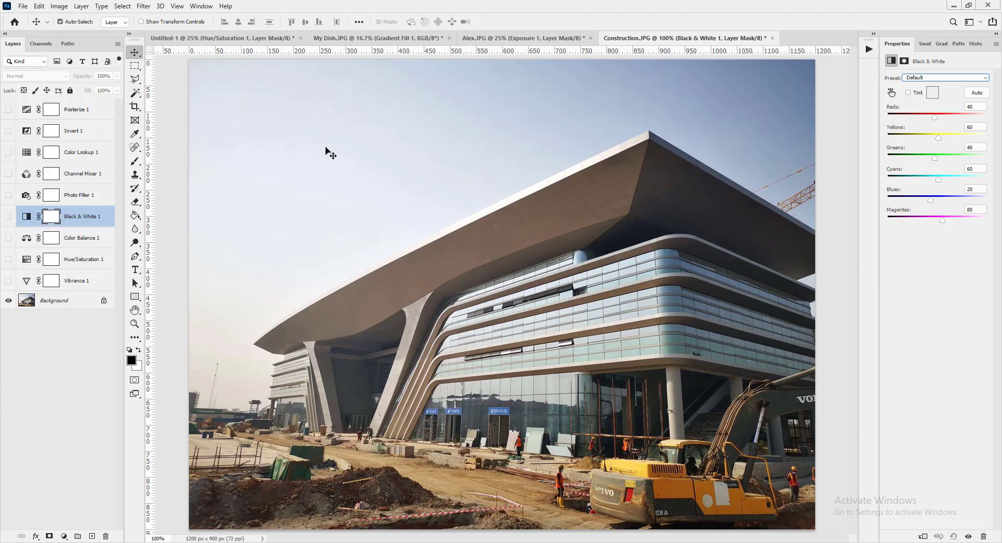
left_click(10, 218)
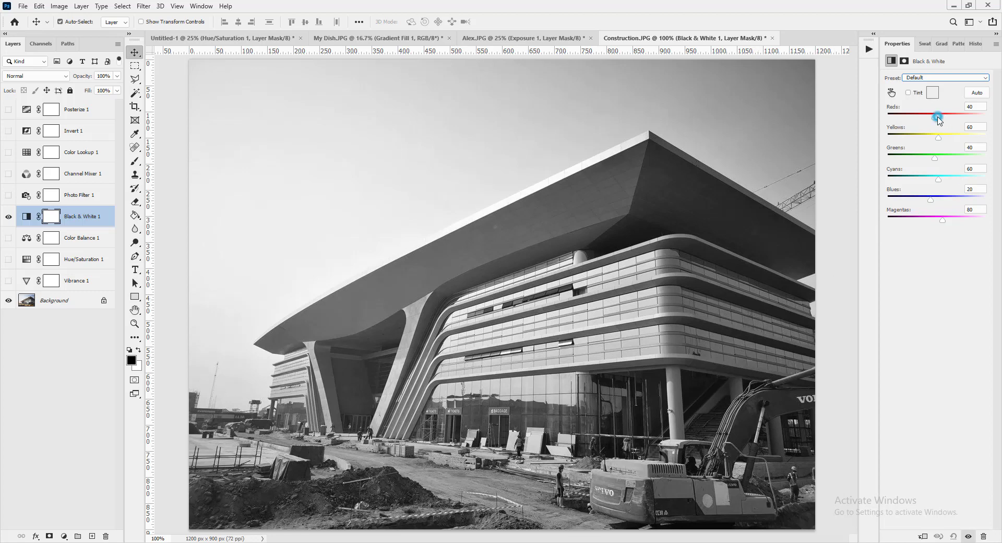
left_click_drag(939, 120, 940, 121)
left_click_drag(939, 120, 904, 123)
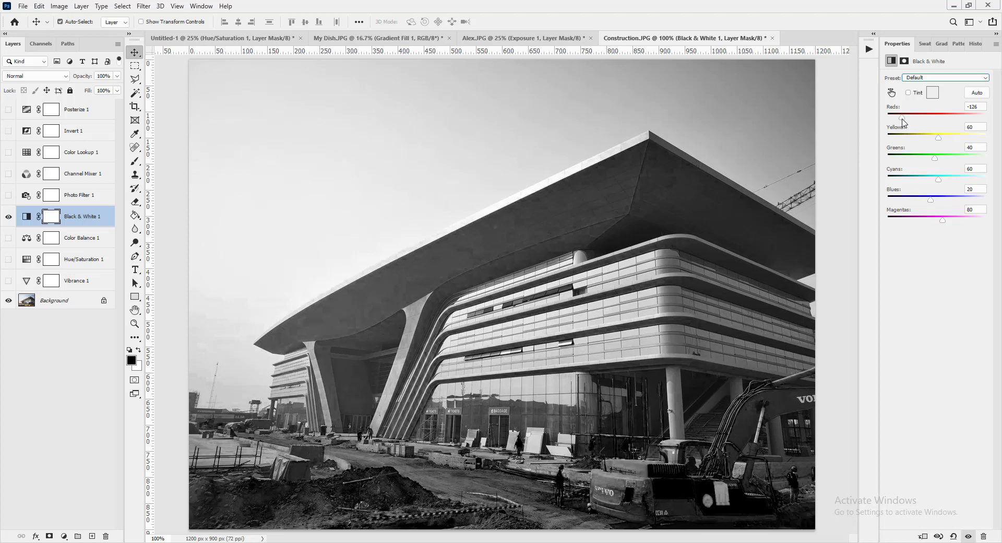
left_click_drag(903, 122, 898, 121)
mouse_move(901, 121)
left_mouse_down()
mouse_move(932, 119)
mouse_move(903, 116)
left_mouse_up()
mouse_move(902, 119)
left_mouse_down()
mouse_move(881, 125)
mouse_move(906, 126)
left_mouse_up()
left_click_drag(907, 119, 951, 137)
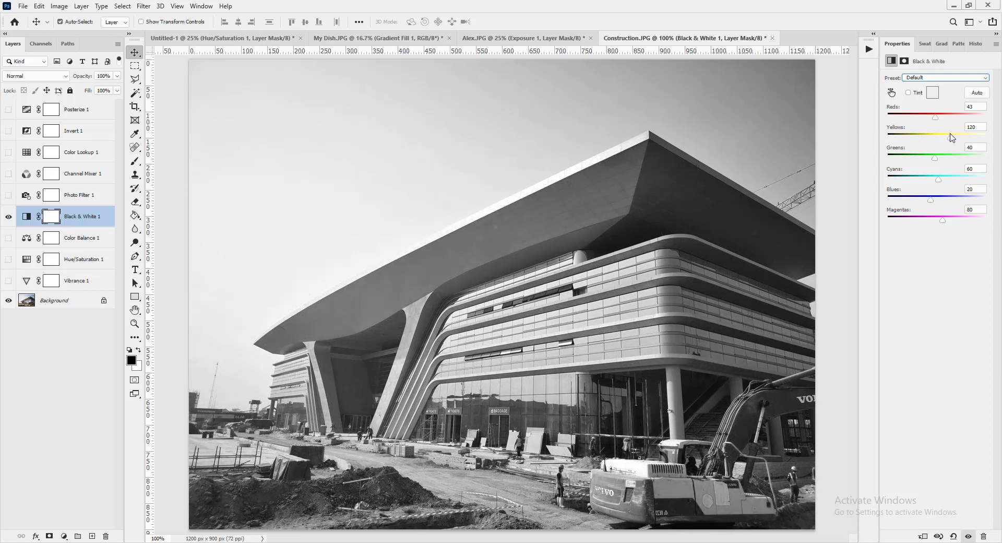
- Compare the photo with and without the Black & White layer while testing Yellows at about -28 and 46
left_click(8, 216)
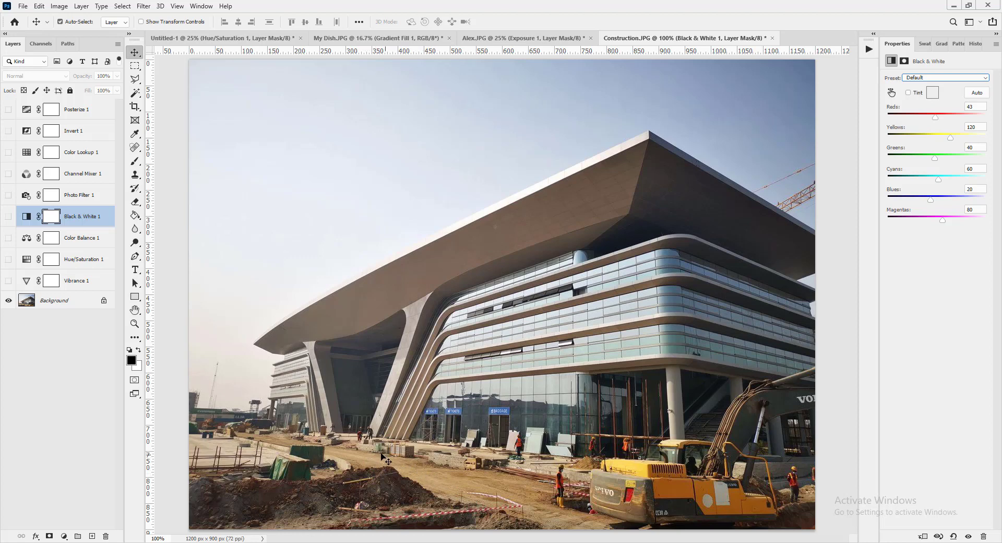
left_click(9, 216)
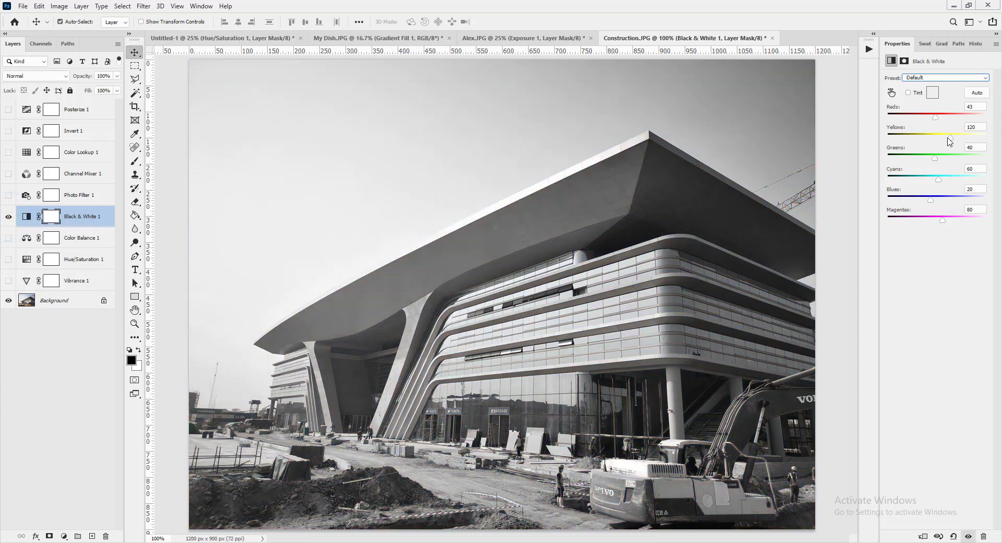
left_click_drag(951, 140, 921, 139)
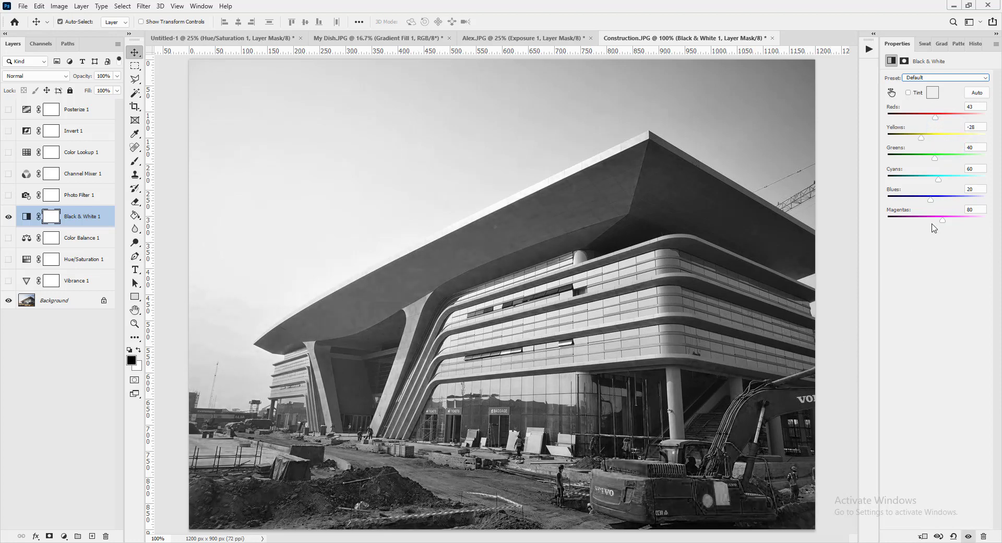
mouse_move(921, 141)
left_mouse_down()
mouse_move(893, 141)
mouse_move(933, 142)
left_mouse_up()
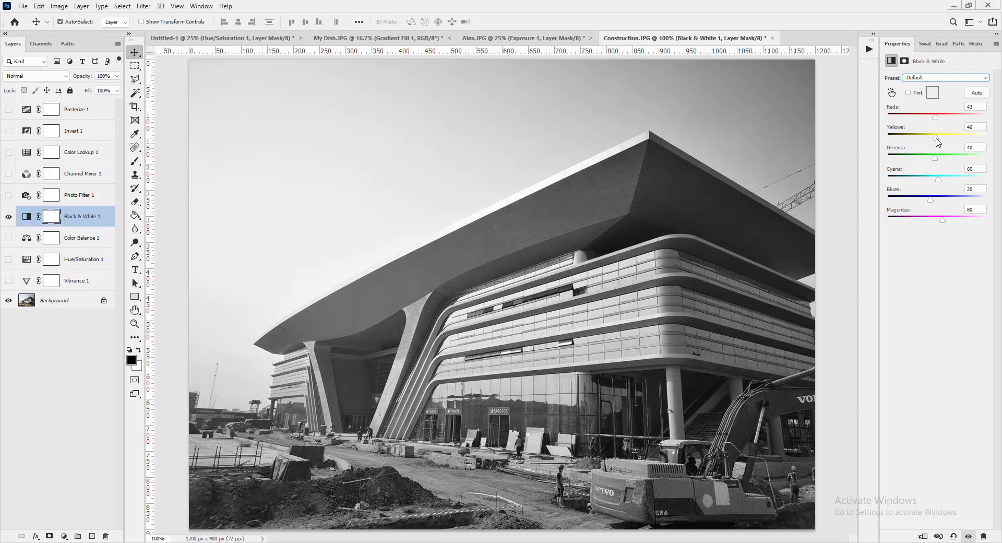
left_click(9, 216)
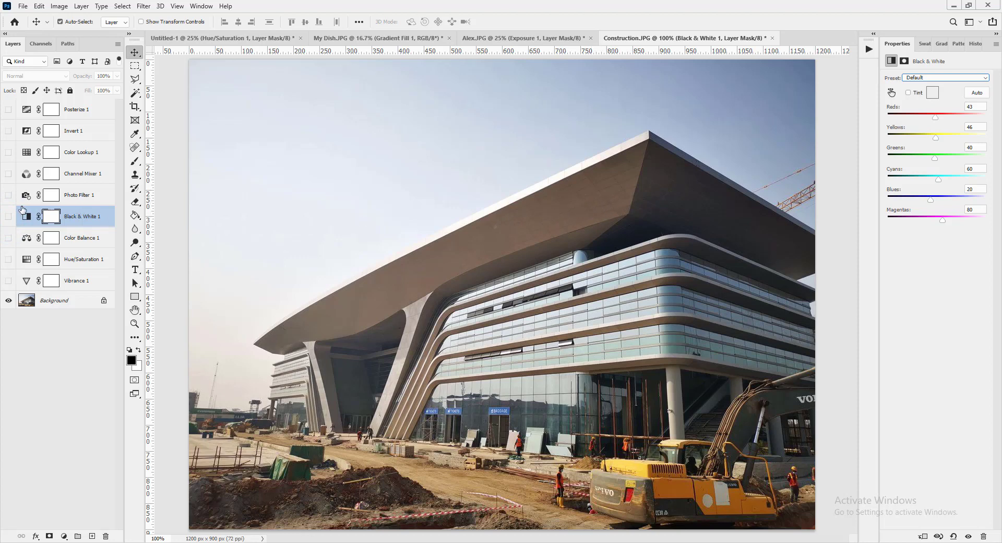
left_click(8, 216)
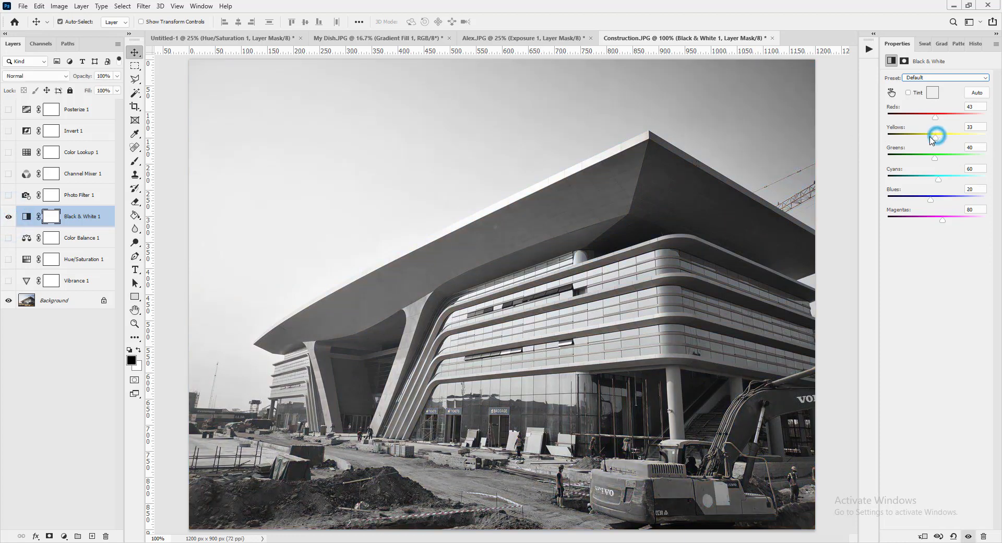
- Test Greens and Cyans down to -200, and set the mix to about Yellows 43, Greens 41 and Cyans 43
left_click_drag(936, 137, 960, 174)
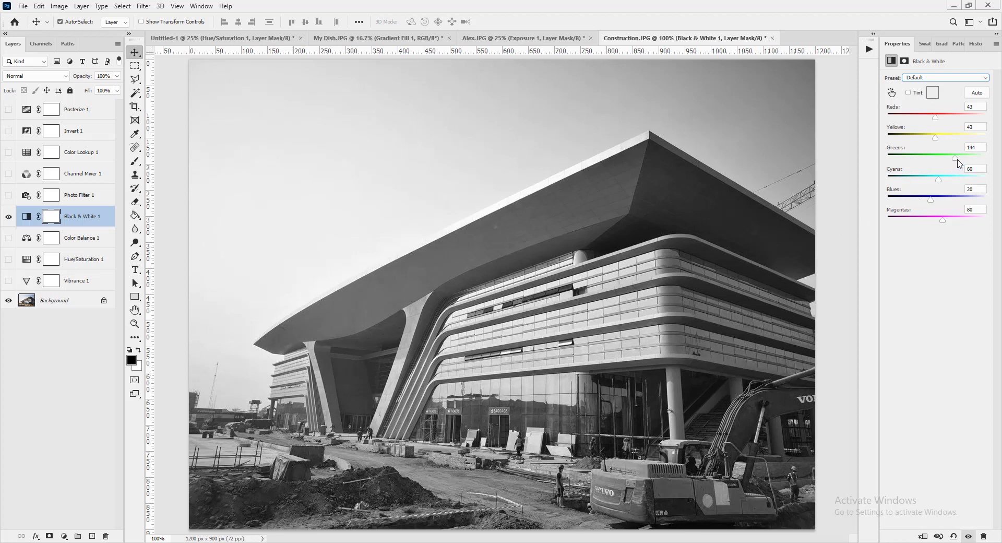
left_click_drag(957, 158, 886, 161)
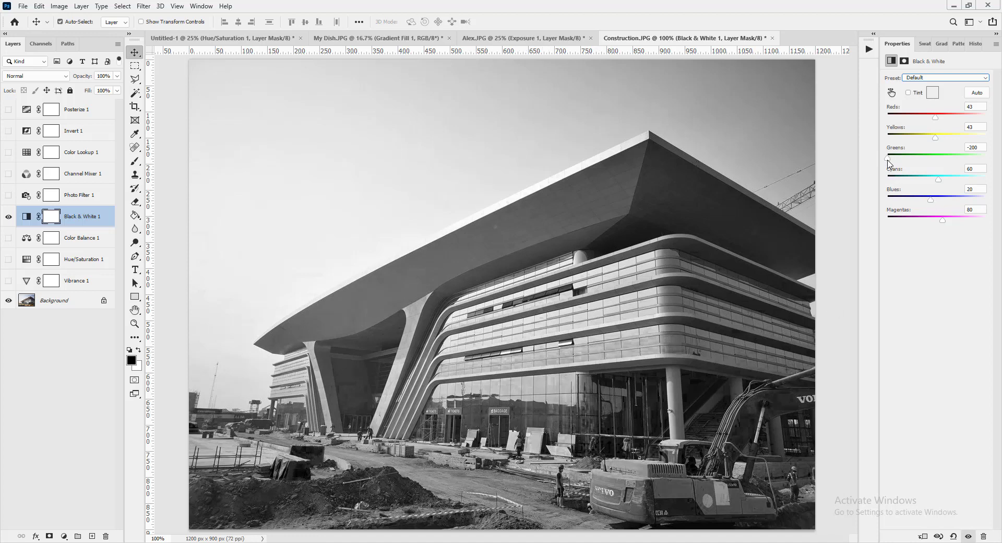
left_click_drag(888, 164, 882, 193)
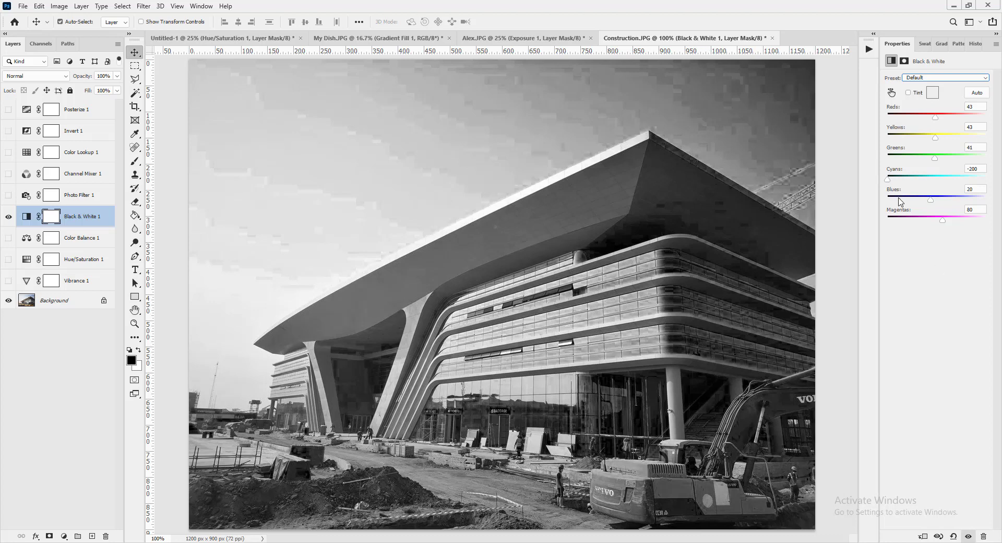
left_click_drag(887, 180, 938, 186)
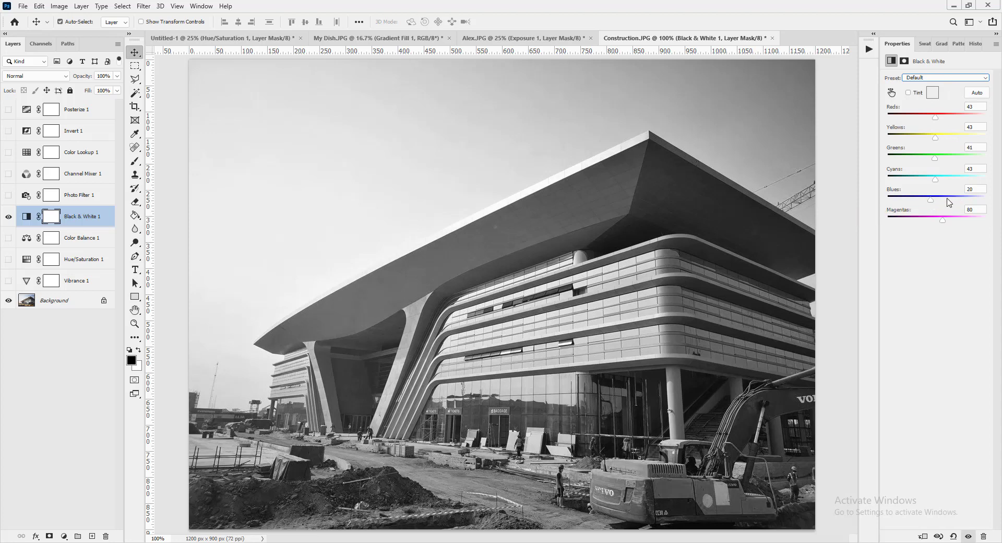
- Set Blues to about 43 and Magentas to about 49, and compare the black-and-white result with the original photo
left_click_drag(930, 200, 934, 221)
left_click_drag(932, 221, 923, 242)
mouse_move(923, 221)
left_mouse_down()
mouse_move(962, 217)
mouse_move(901, 226)
mouse_move(937, 225)
left_mouse_up()
left_click(8, 216)
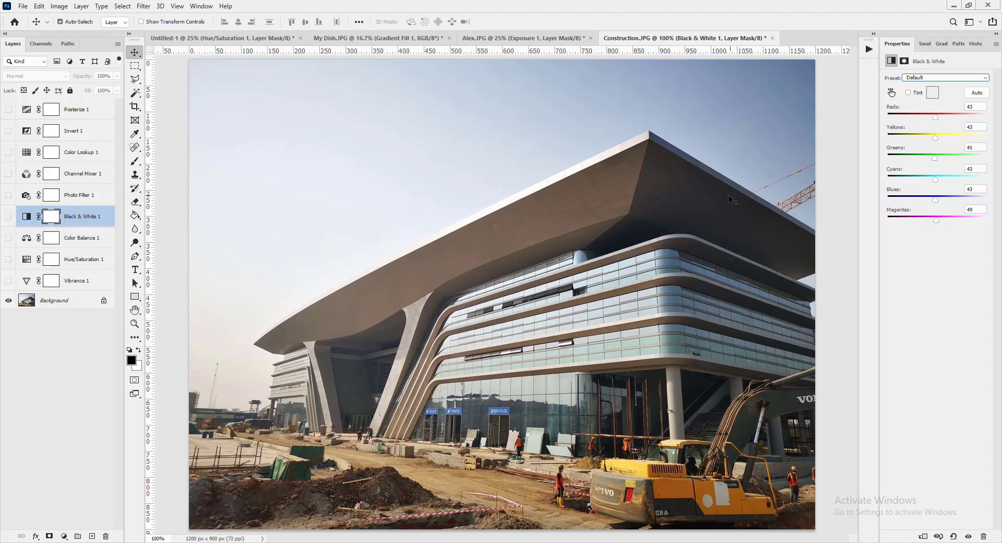
left_click(8, 216)
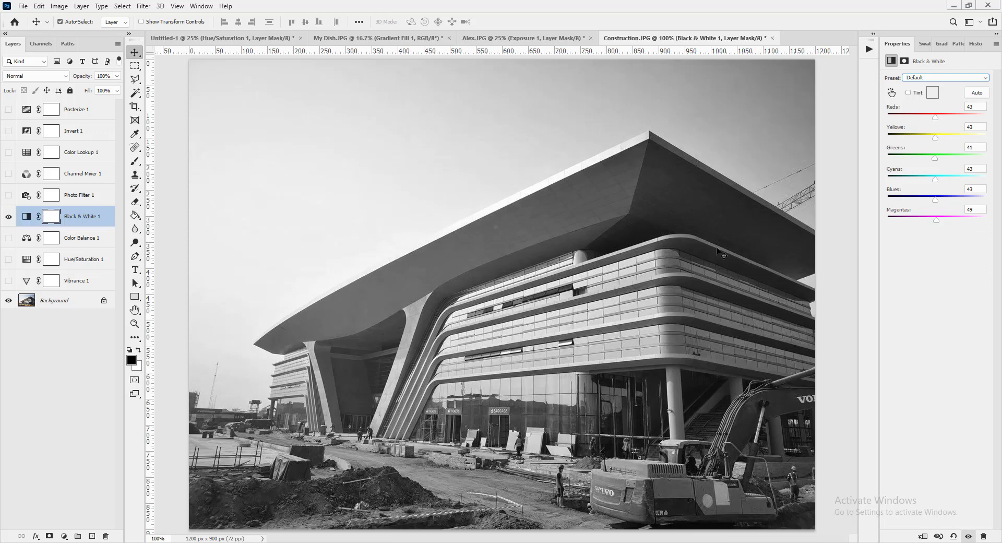
- Hide the Black & White layer and show the selected Photo Filter layer
left_click(8, 216)
left_click(87, 195)
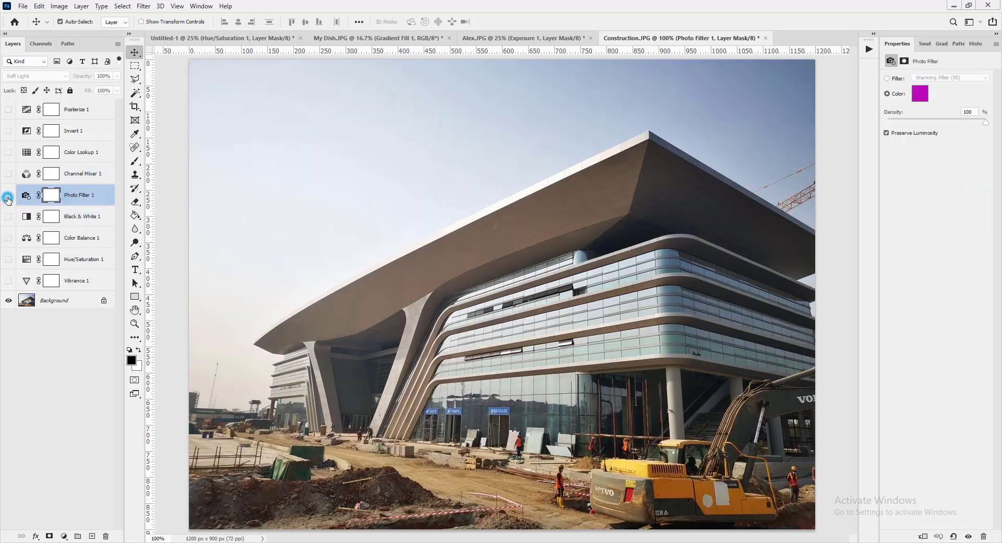
left_click(8, 195)
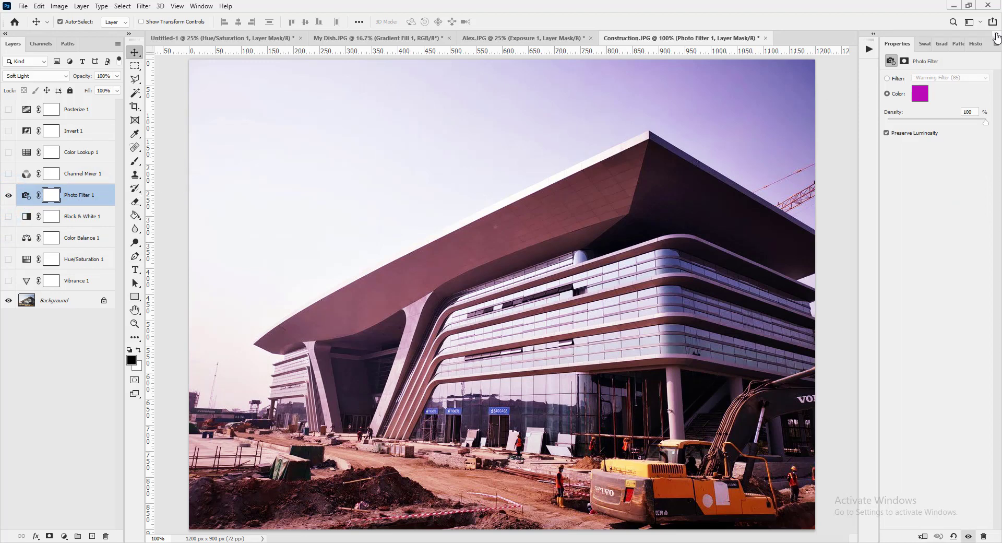
- Switch the Photo Filter adjustment from a custom color to the Warming Filter (85) preset and review the other filter options
left_click(887, 79)
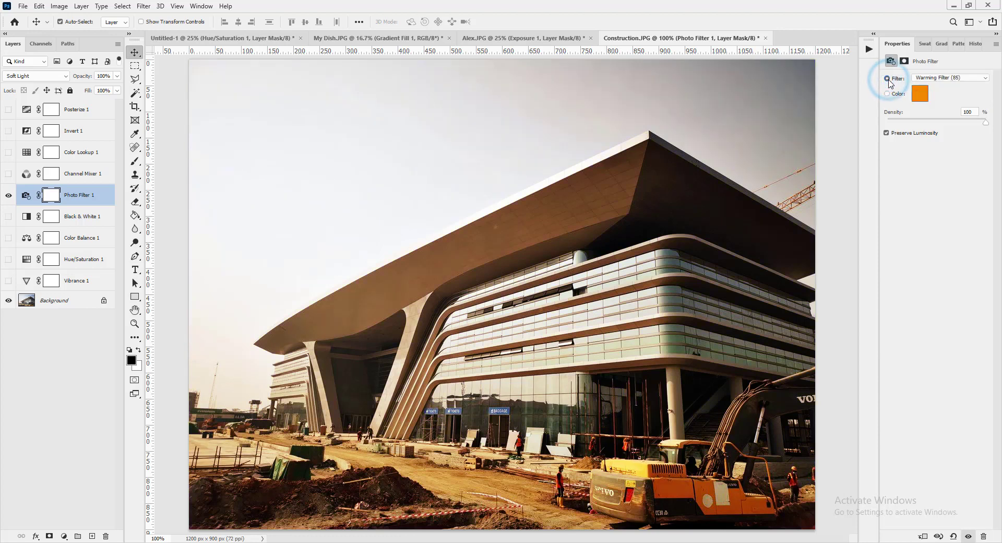
left_click(936, 78)
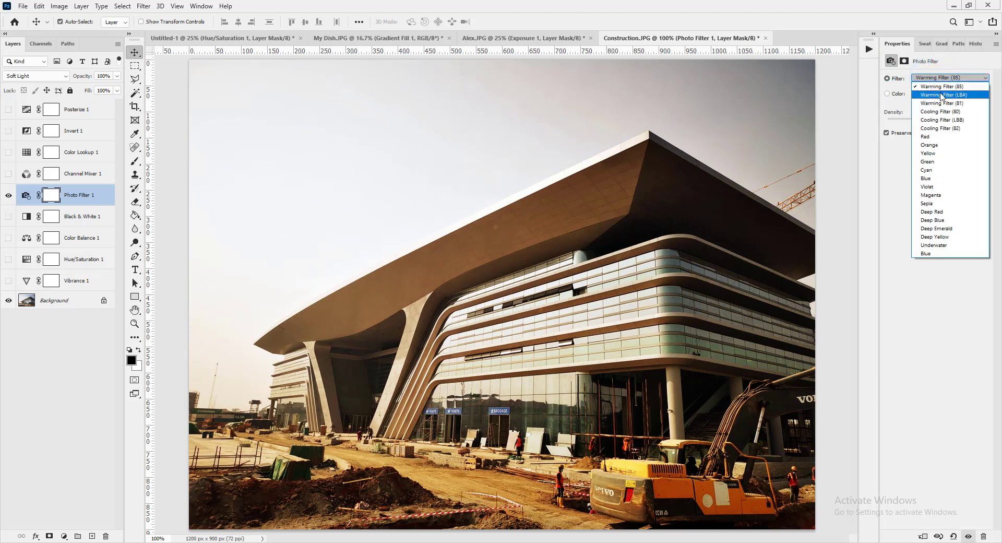
left_click(948, 87)
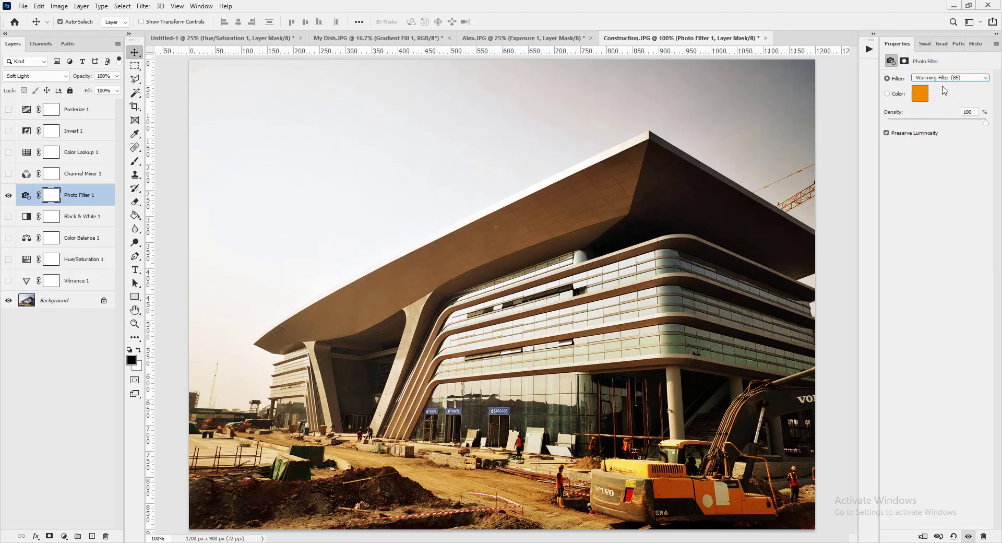
left_click(937, 78)
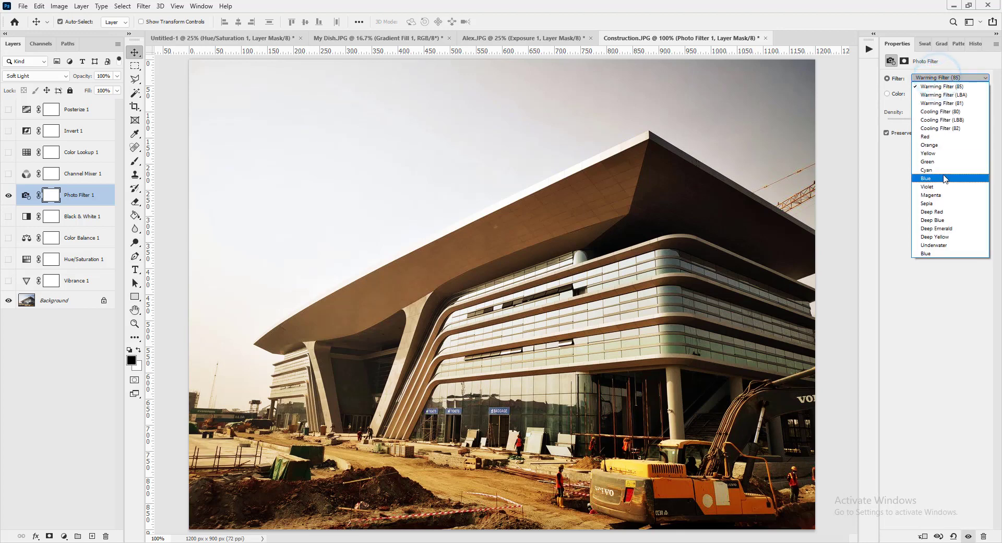
left_click(900, 189)
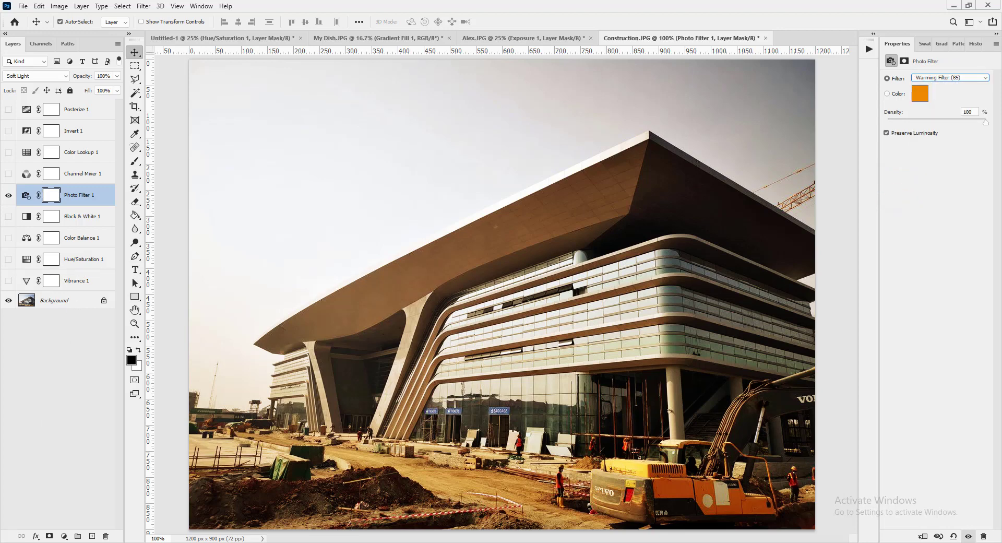
- Set the Photo Filter adjustment to the Green preset
left_click(67, 535)
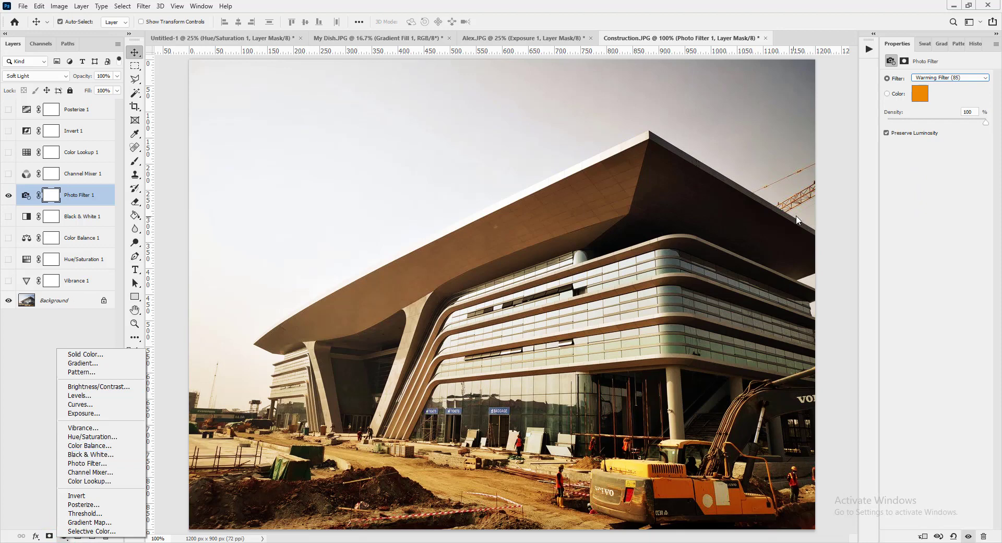
left_click(952, 207)
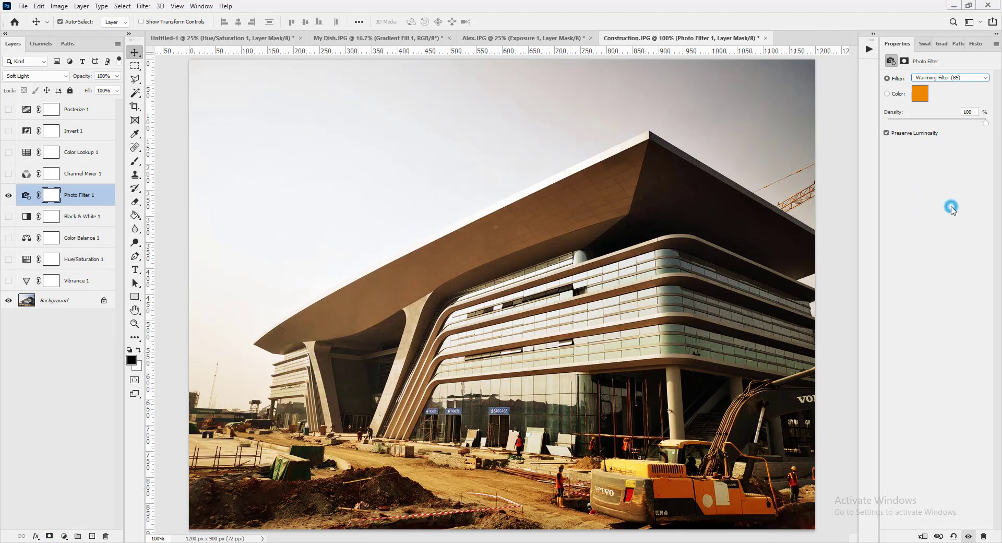
left_click(938, 78)
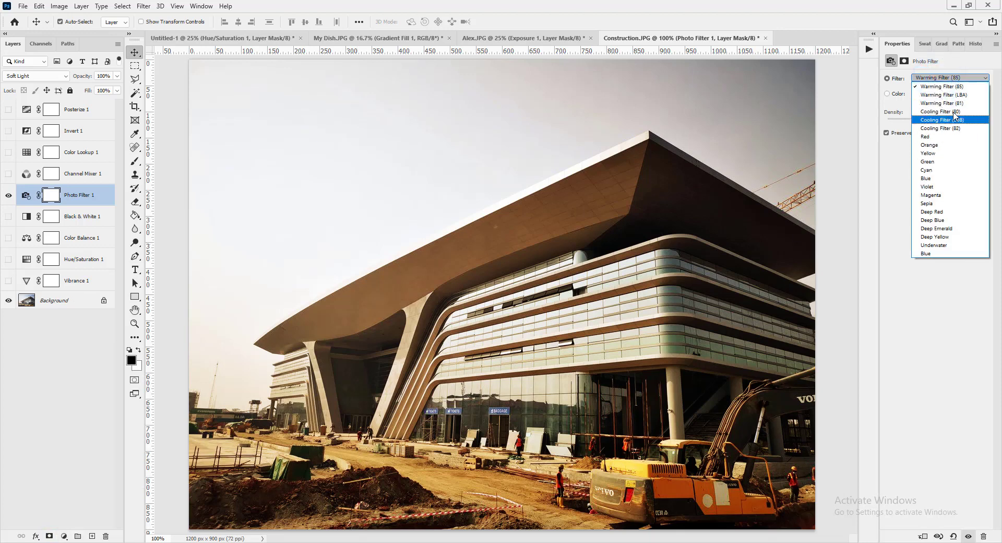
left_click(934, 161)
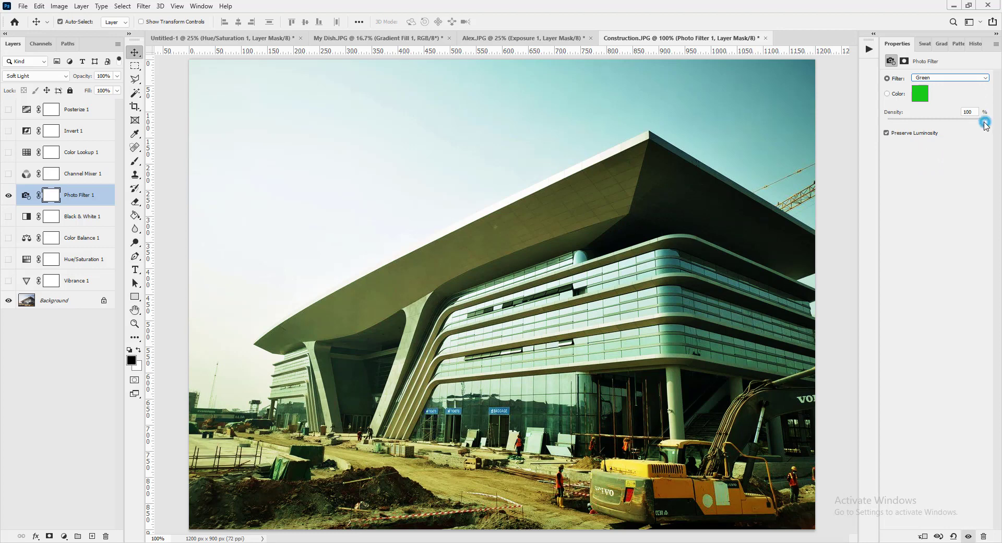
- Test the Green photo filter's density at 1% and 42%, and set it back to 100%
left_click_drag(986, 120, 890, 130)
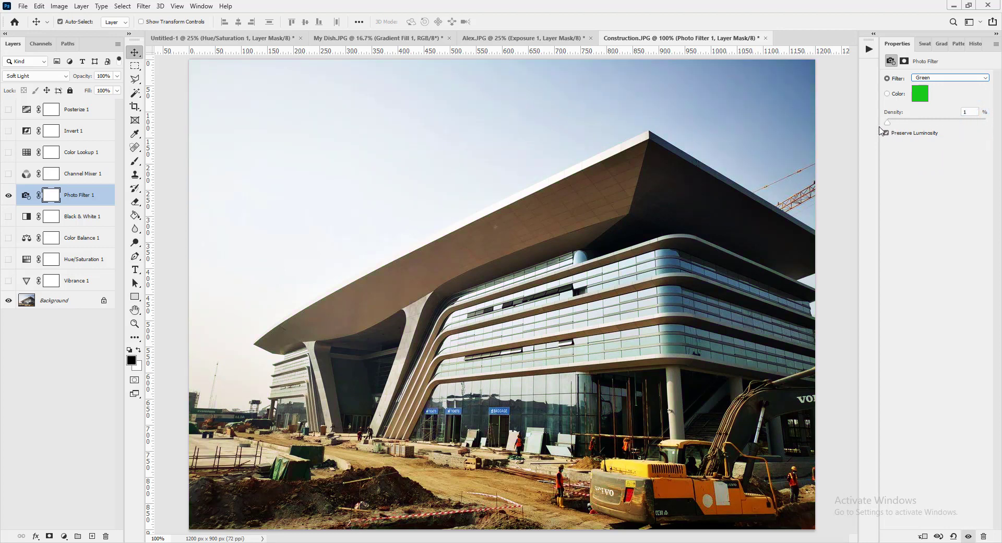
left_click_drag(887, 124, 936, 123)
left_click(937, 126)
left_click_drag(936, 122, 993, 120)
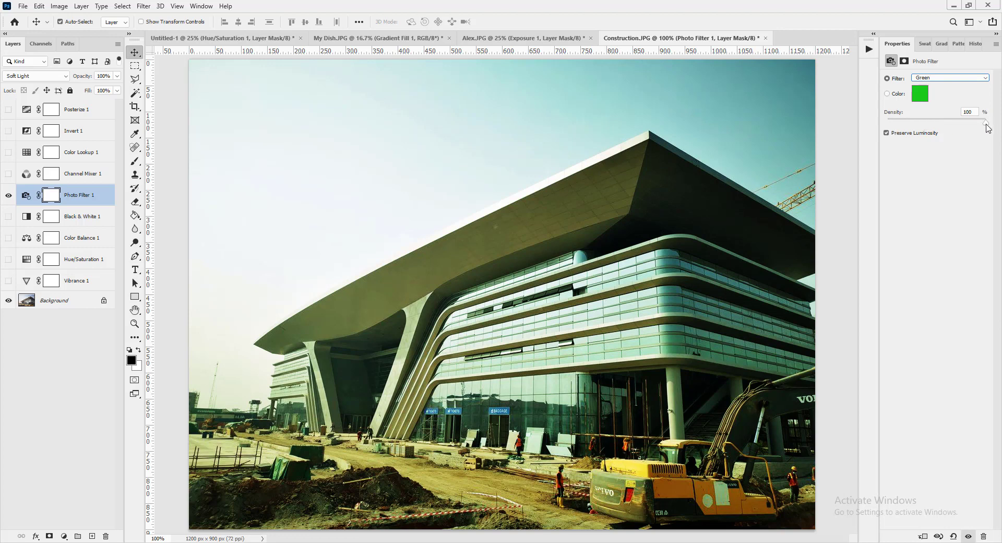
left_click_drag(988, 128, 931, 128)
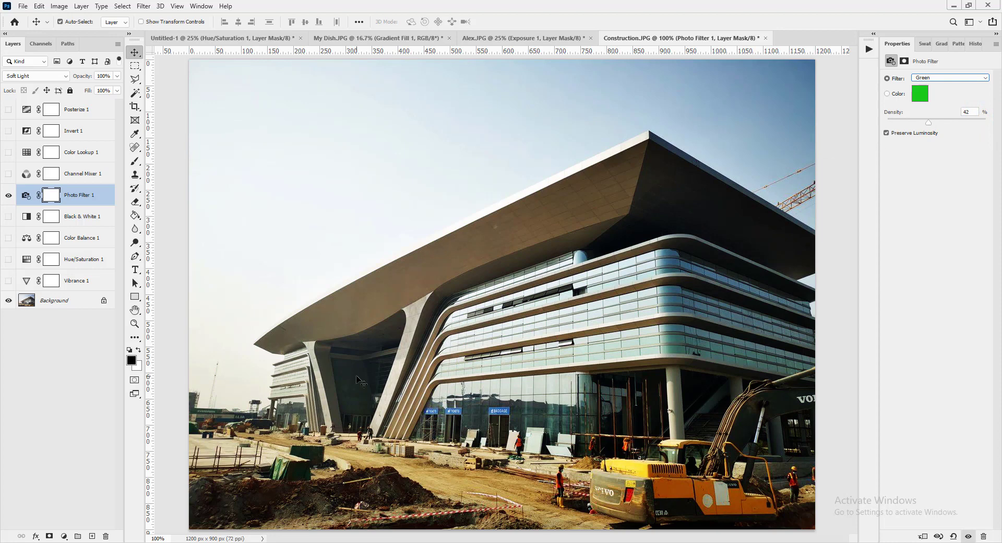
left_click(65, 536)
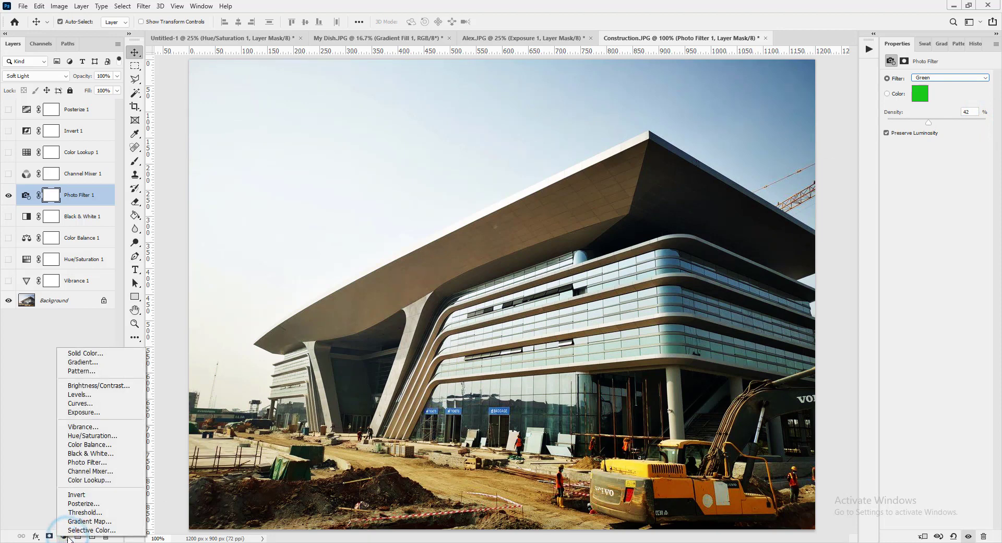
left_click(924, 219)
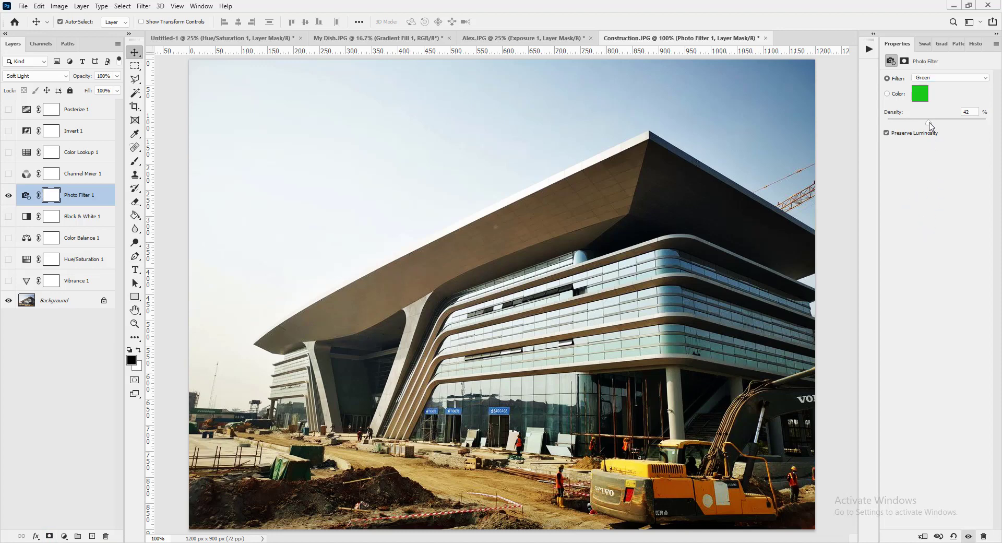
left_click_drag(928, 122, 1001, 137)
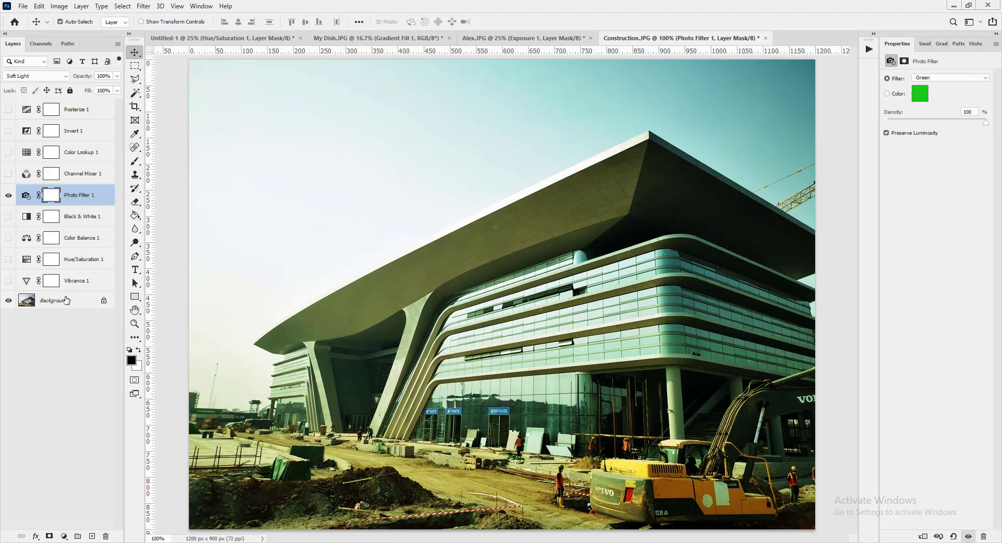
- Try the Normal and Overlay blend modes on the Photo Filter layer, and set it back to Soft Light
left_click(33, 79)
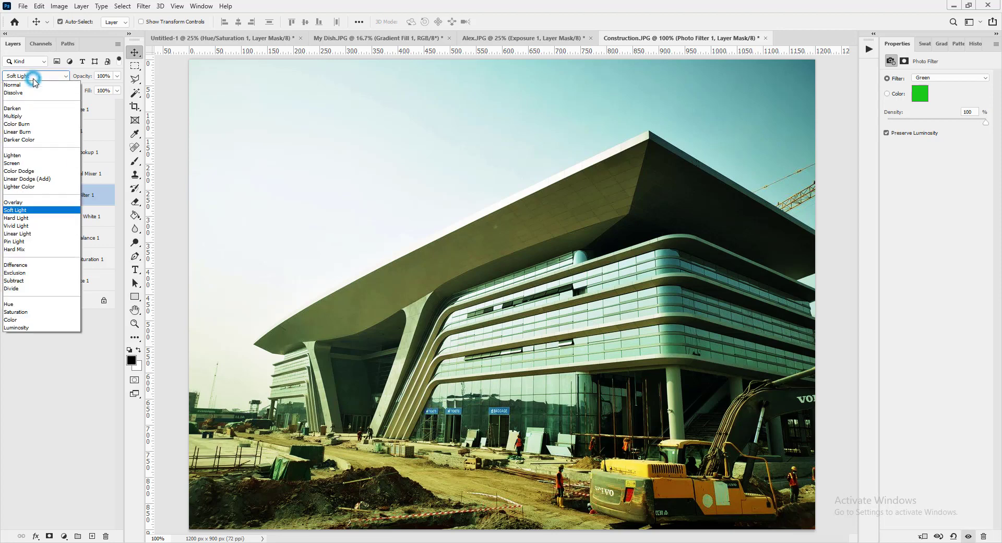
left_click(34, 80)
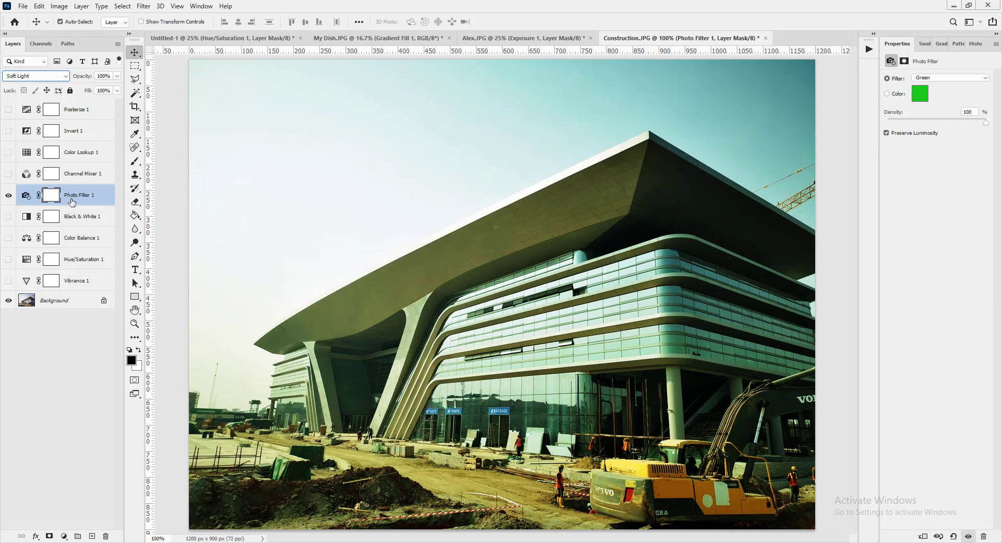
left_click(39, 76)
left_click(31, 88)
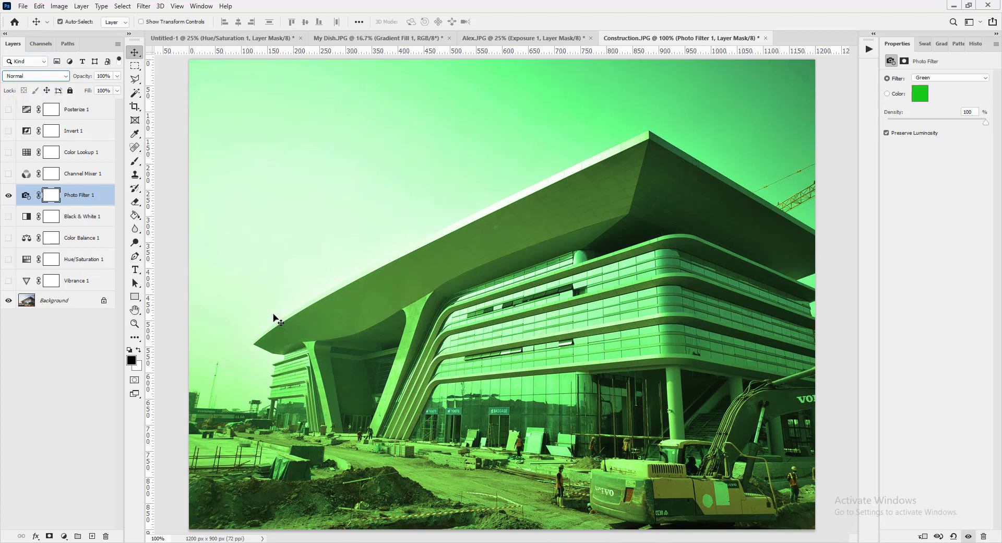
left_click(59, 76)
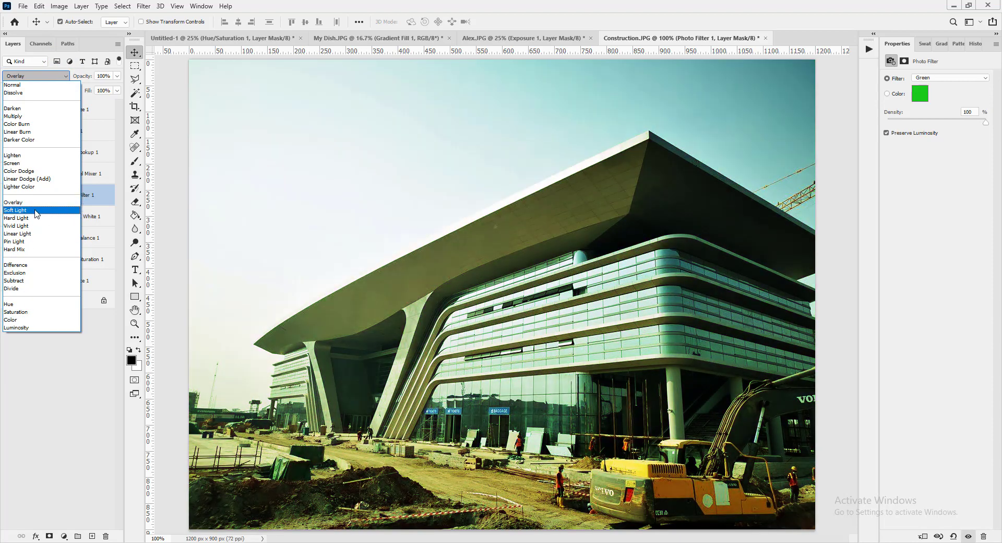
left_click(35, 210)
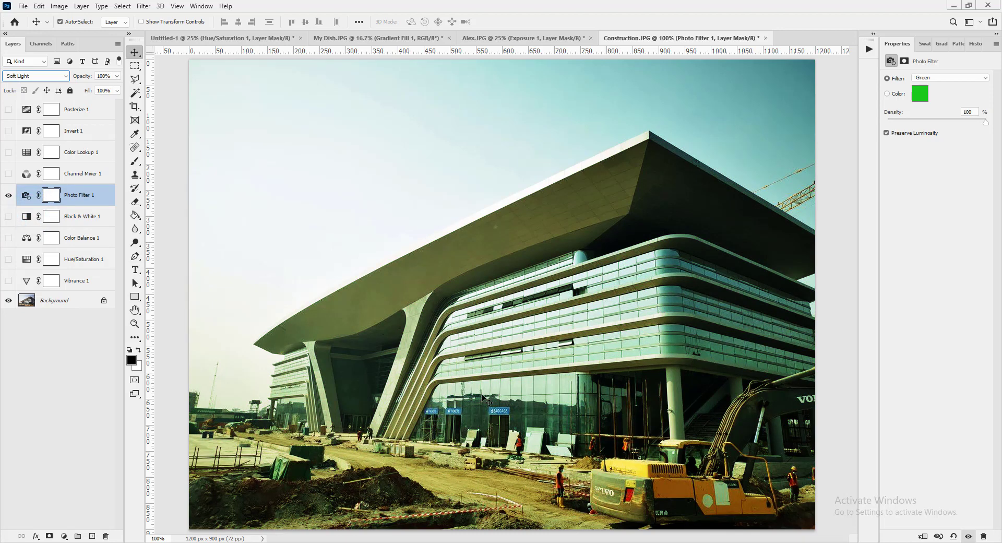
- Cycle the Photo Filter layer through neighbouring blend modes such as Hard Light and Overlay, and return to Soft Light
key("shift+plus")
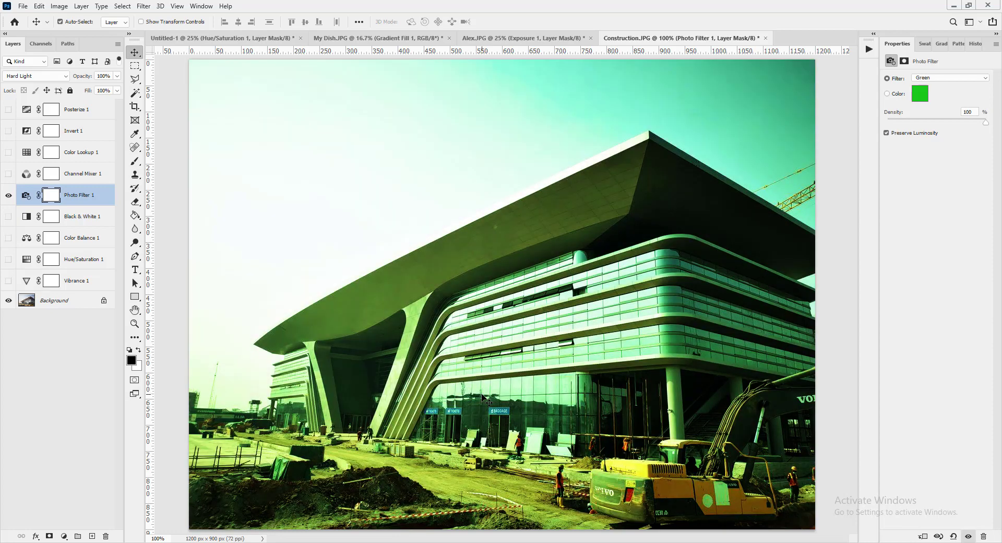
key("shift+minus")
key("shift+minus")
key("shift+minus")
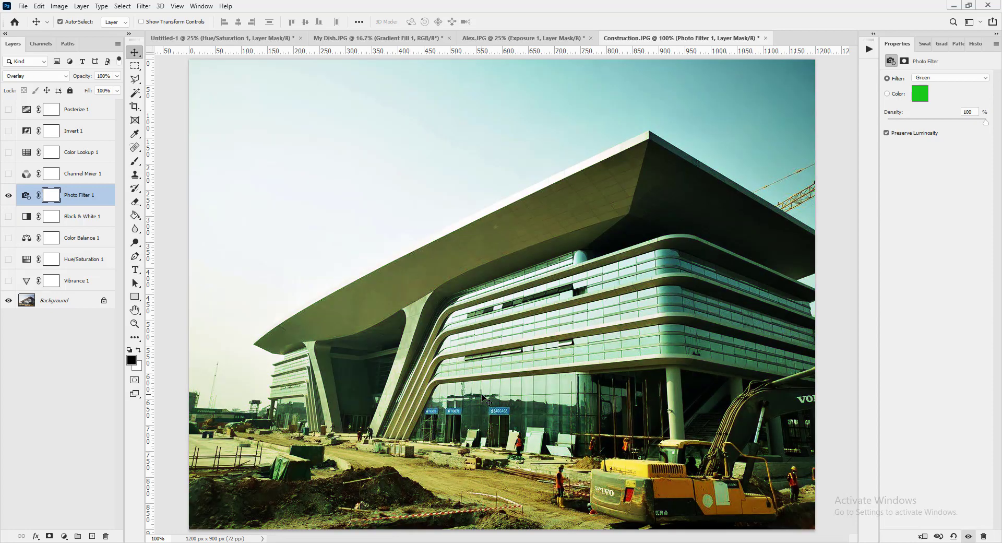
key("shift+minus")
key("shift+plus")
key("shift+plus")
key("shift+plus")
key("shift+plus")
key("shift+plus")
key("shift+minus")
key("shift+minus")
key("shift+minus")
key("shift+plus")
key("shift+plus")
- Switch the Photo Filter to a custom color, try pink and yellow hues, and apply the blue-cyan 19b2c9
left_click(927, 77)
left_click(928, 78)
left_click(896, 94)
left_click(922, 97)
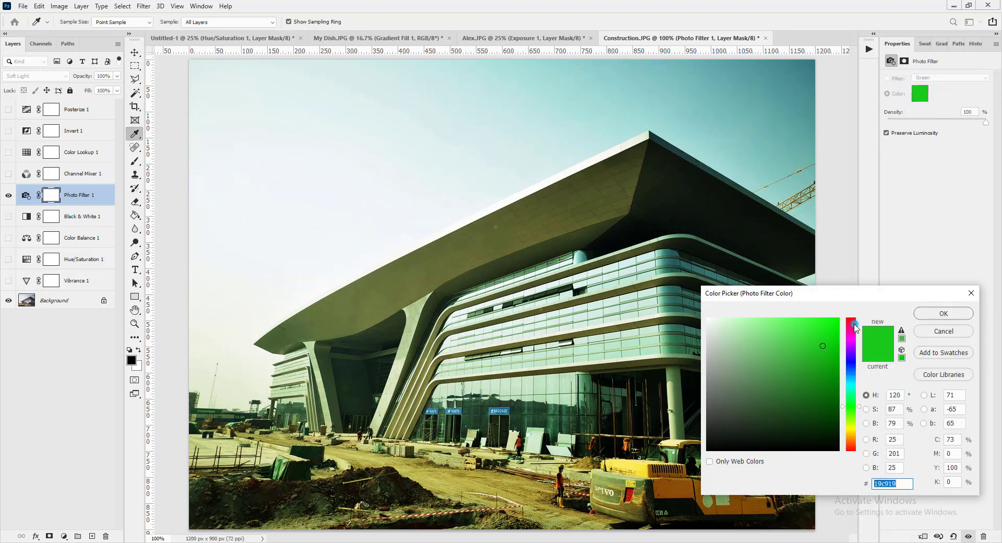
left_click(854, 325)
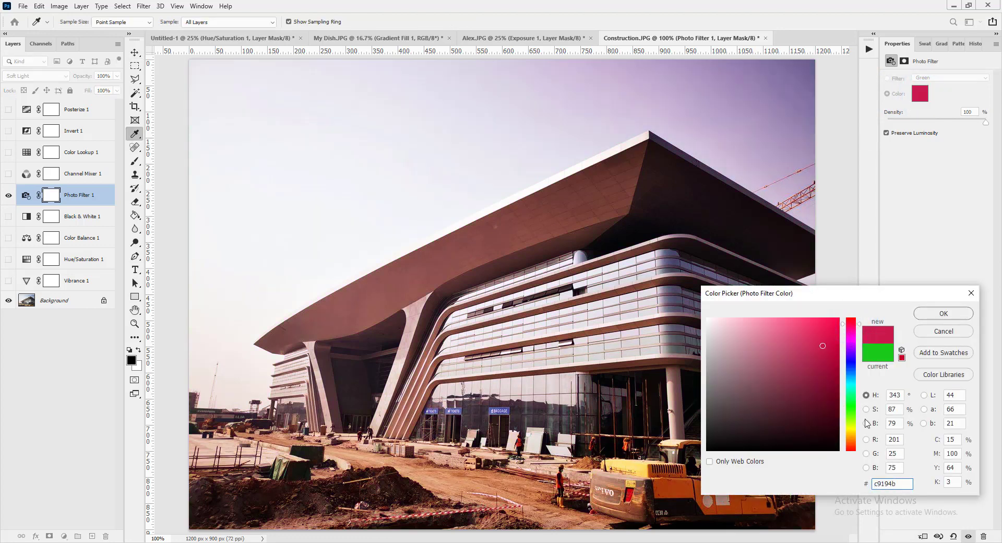
left_click(855, 430)
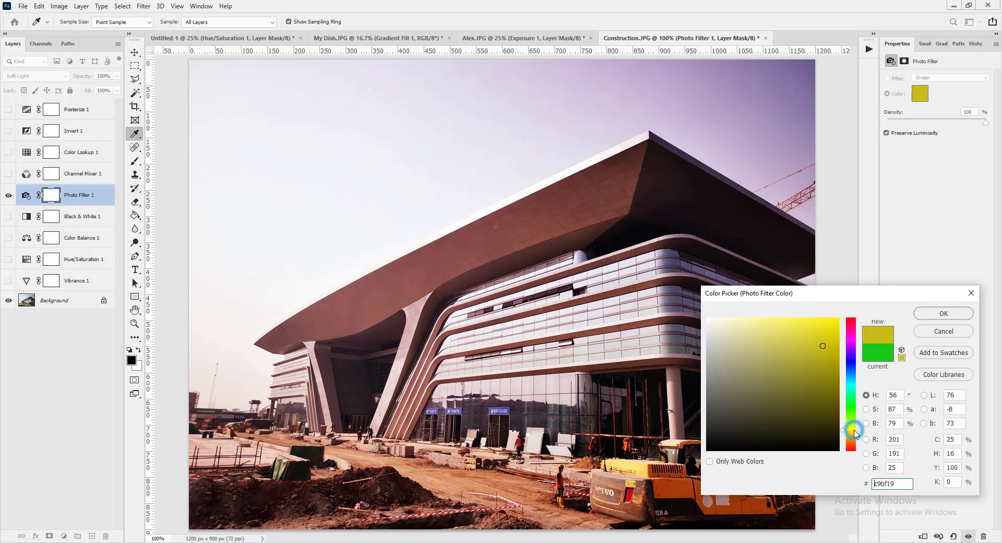
left_click(855, 382)
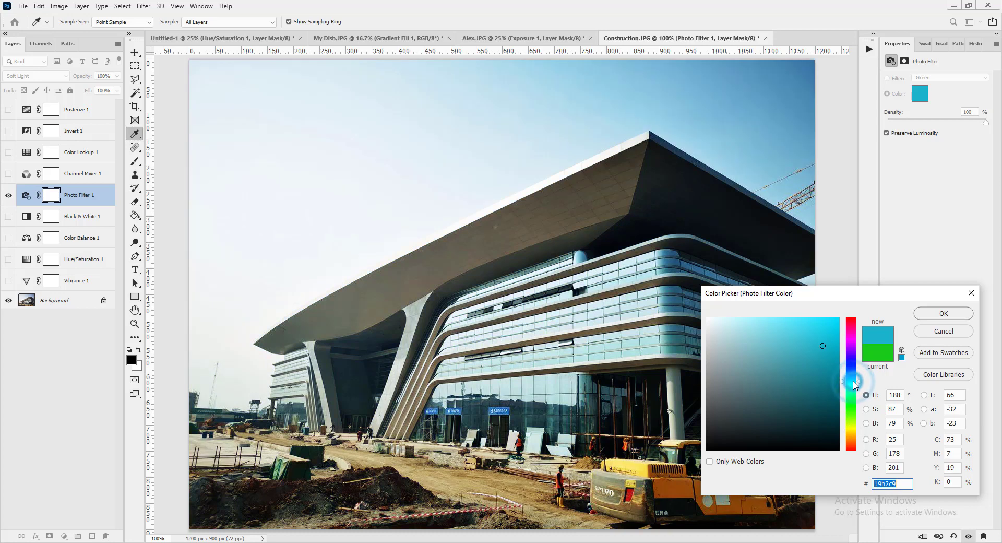
left_click(931, 315)
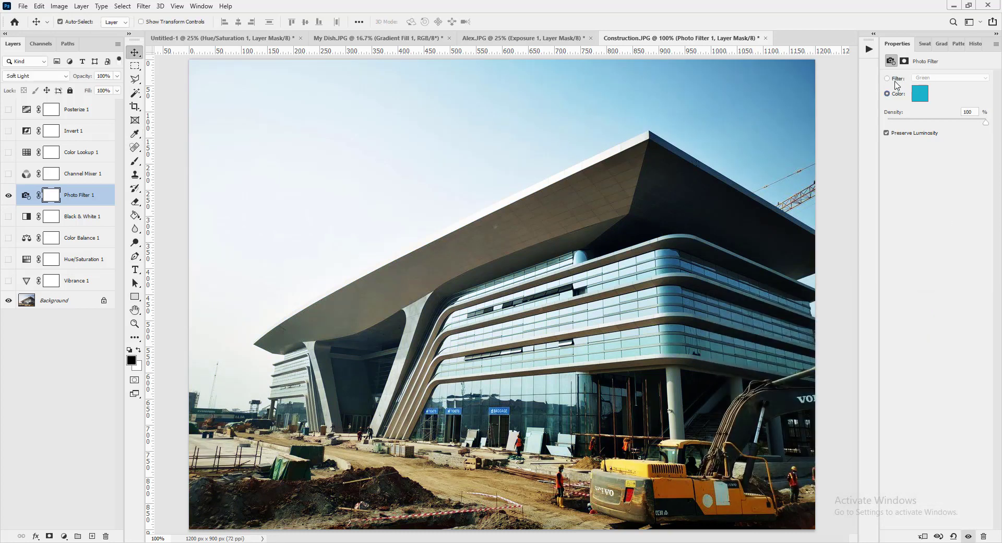
- Switch the Photo Filter back to its Green preset and browse the other filter presets
left_click(897, 79)
left_click(937, 80)
key("Down")
key("Down")
key("Down")
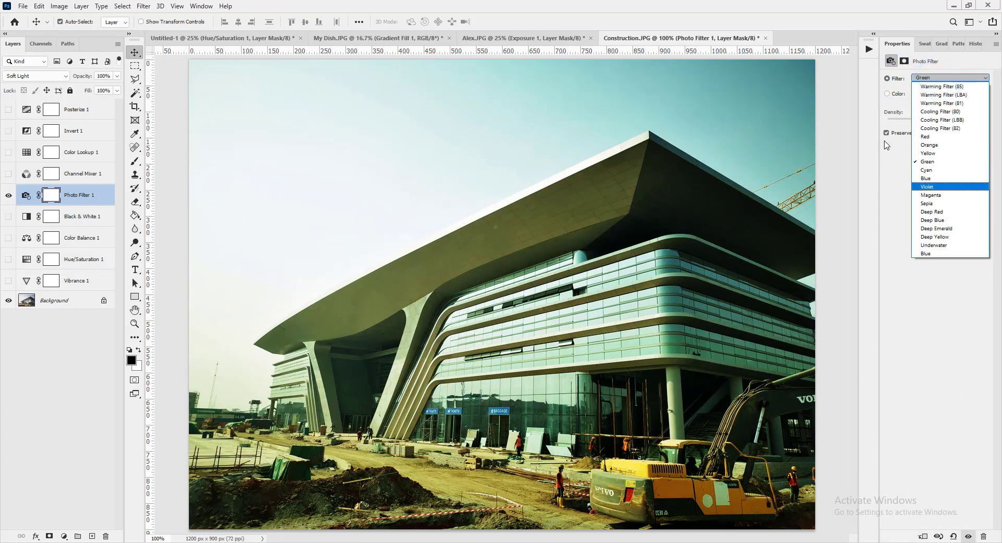
- Set the Photo Filter to the custom turquoise color 19c9bf
left_click(896, 95)
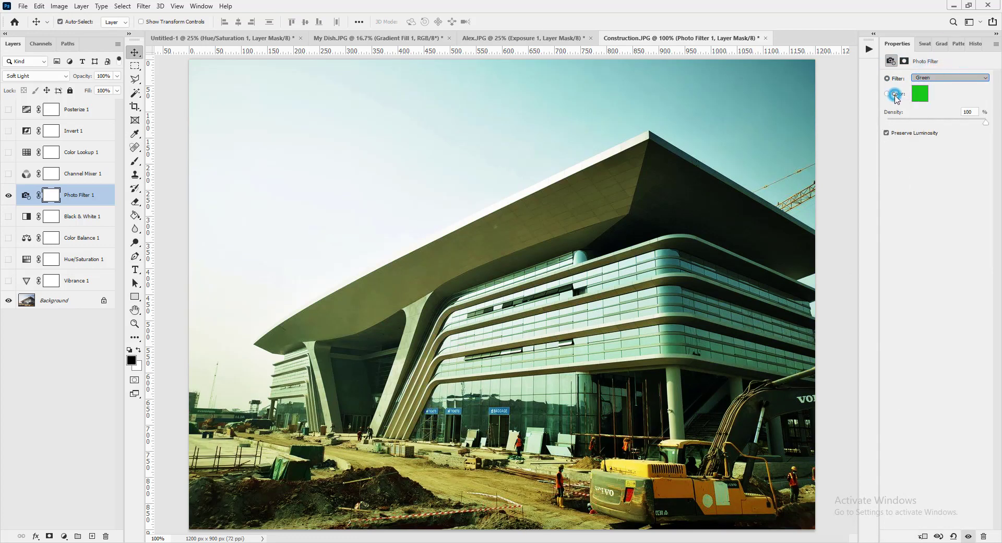
left_click(923, 93)
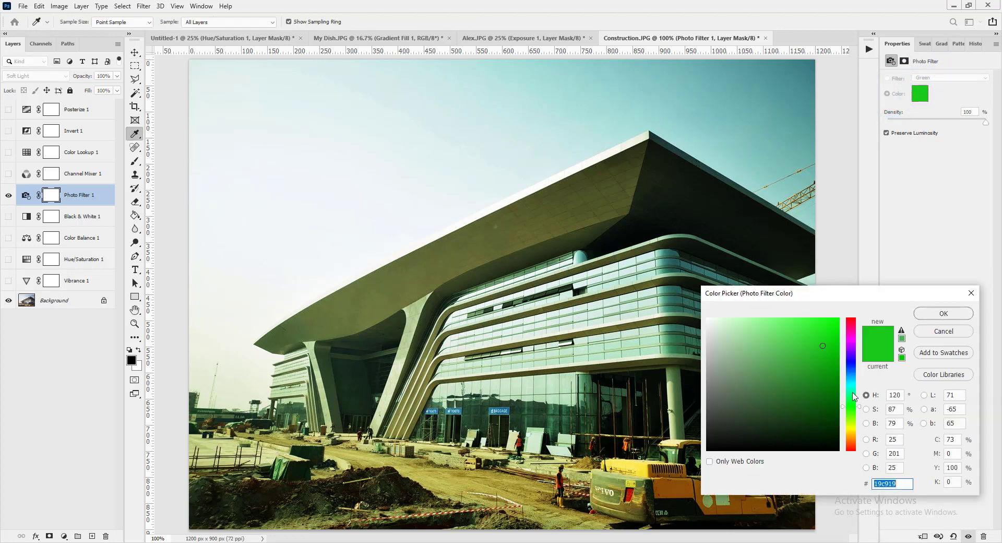
left_click_drag(855, 388, 855, 385)
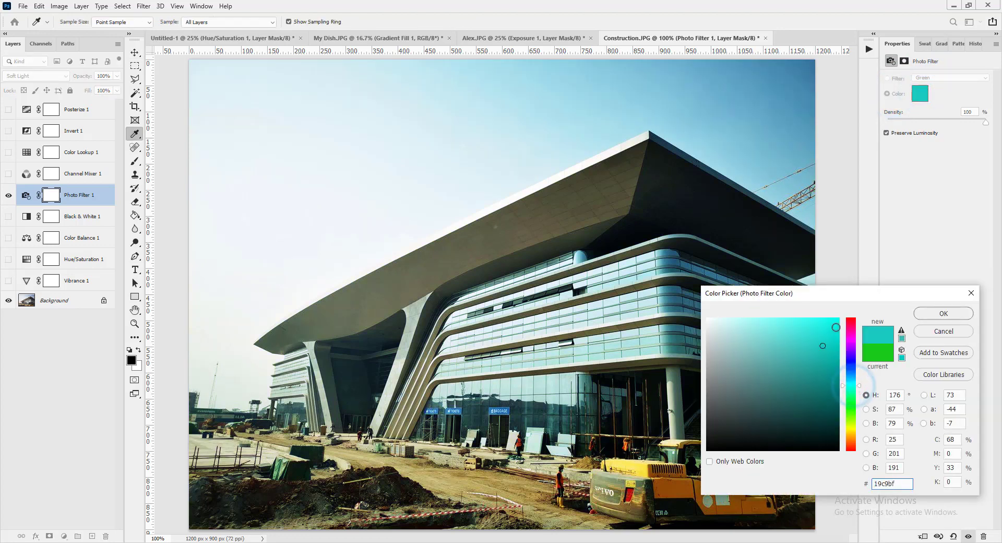
left_click(947, 313)
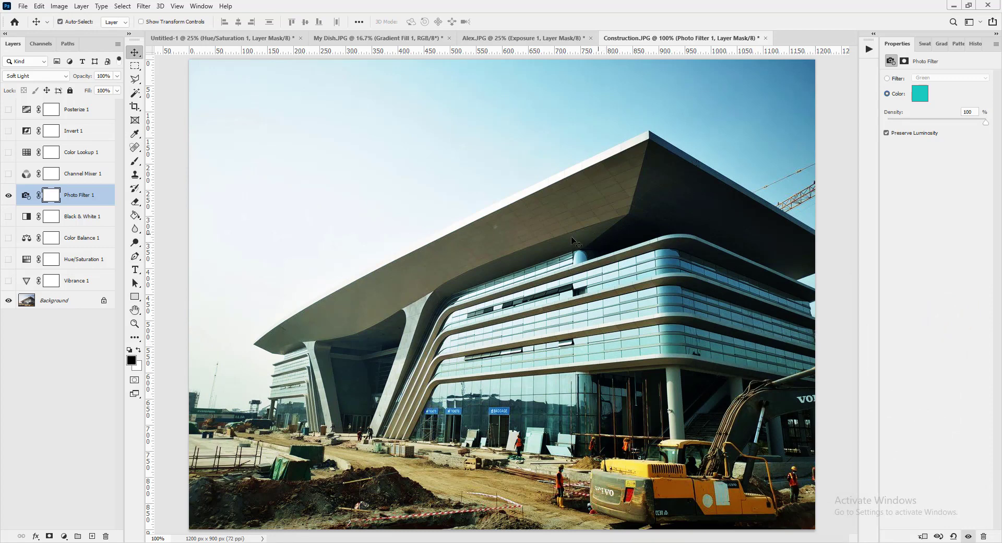
- Hide the Photo Filter layer, and select and show the Channel Mixer layer
left_click(9, 195)
left_click(73, 173)
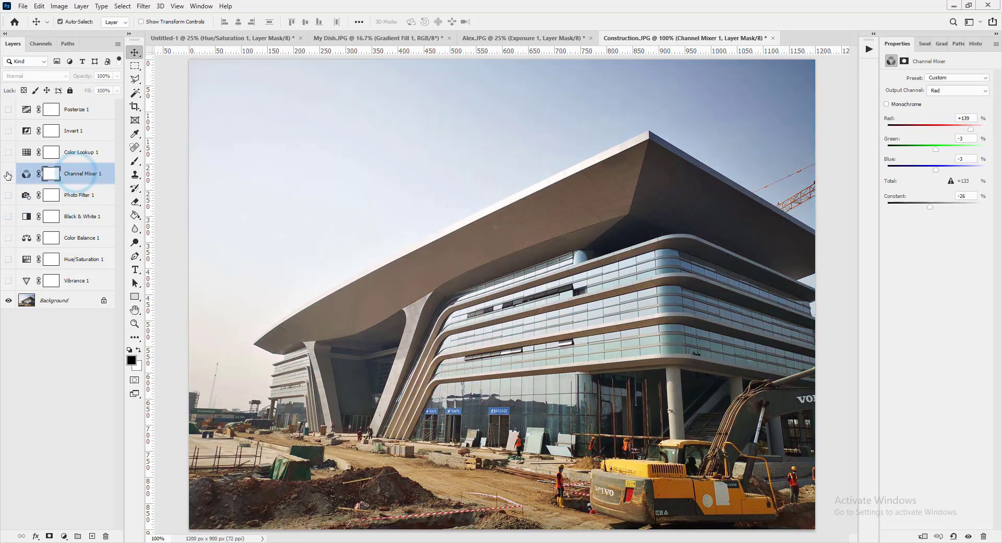
left_click(7, 174)
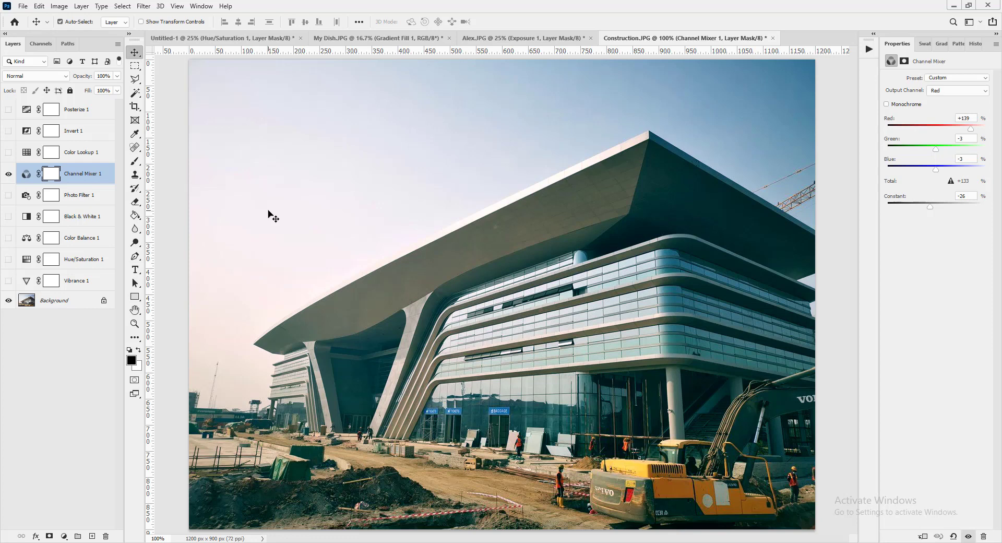
- Set the Red, Green and Blue values of the Channel Mixer's Red output channel to 0%
double_click(965, 118)
type("0")
double_click(969, 138)
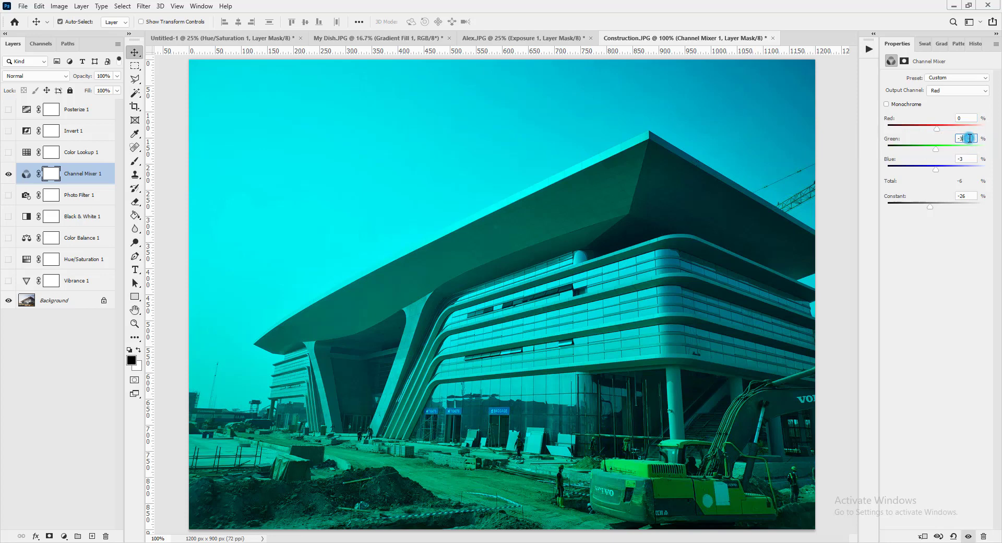
type("-0")
double_click(966, 160)
type("-0")
- Set the Constant value of the Channel Mixer's Red output channel to 0%
left_click(940, 222)
left_click(949, 225)
mouse_move(931, 208)
left_mouse_down()
mouse_move(881, 208)
mouse_move(976, 210)
mouse_move(873, 218)
mouse_move(945, 212)
left_mouse_up()
double_click(965, 197)
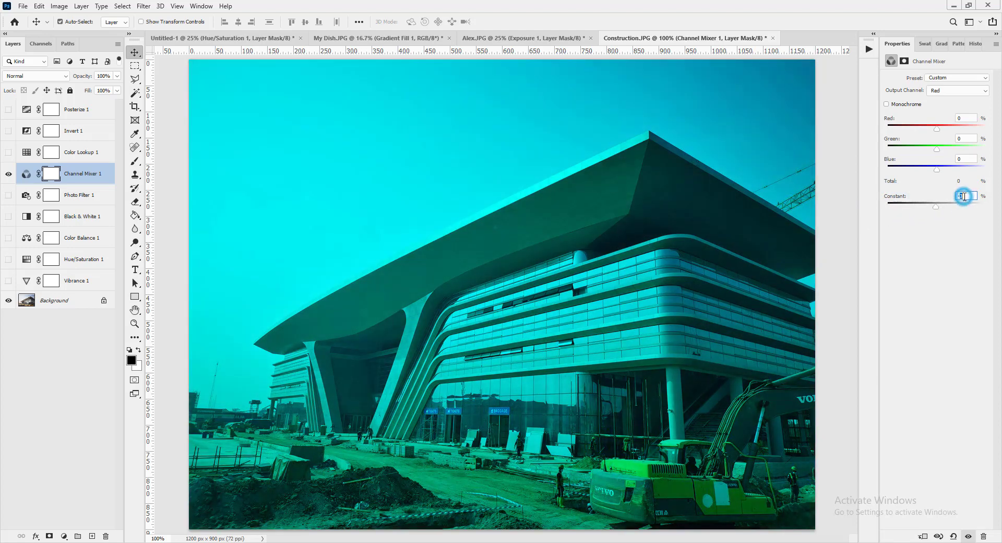
type("0")
- Try the Channel Mixer's Black & White presets in turn: Infrared, Blue Filter, Green Filter and Orange Filter
left_click(951, 78)
left_click(925, 104)
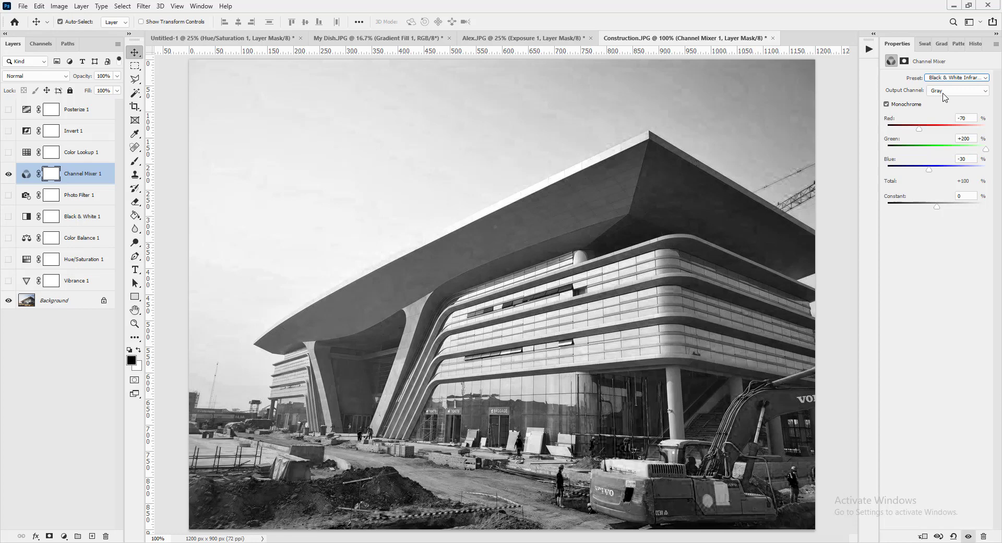
left_click(951, 77)
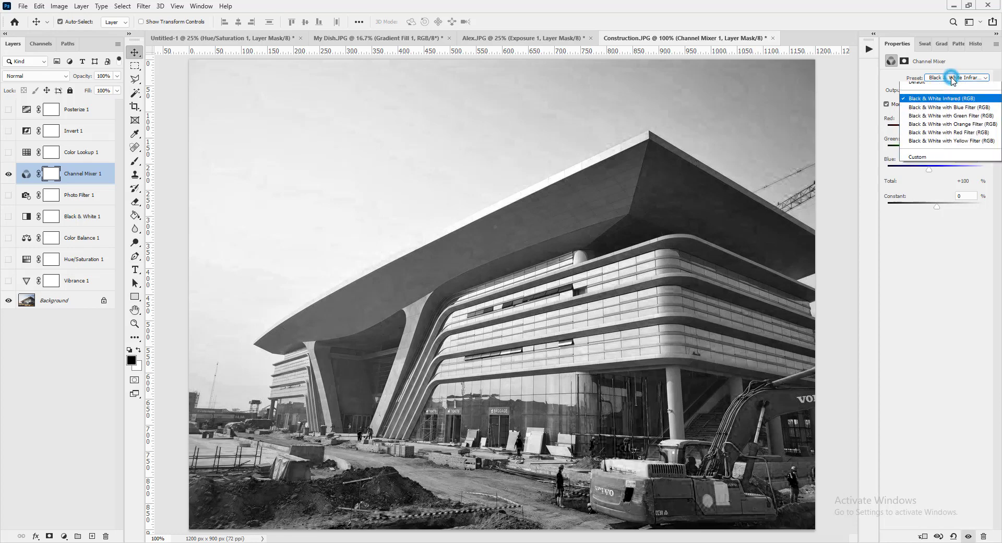
left_click(934, 112)
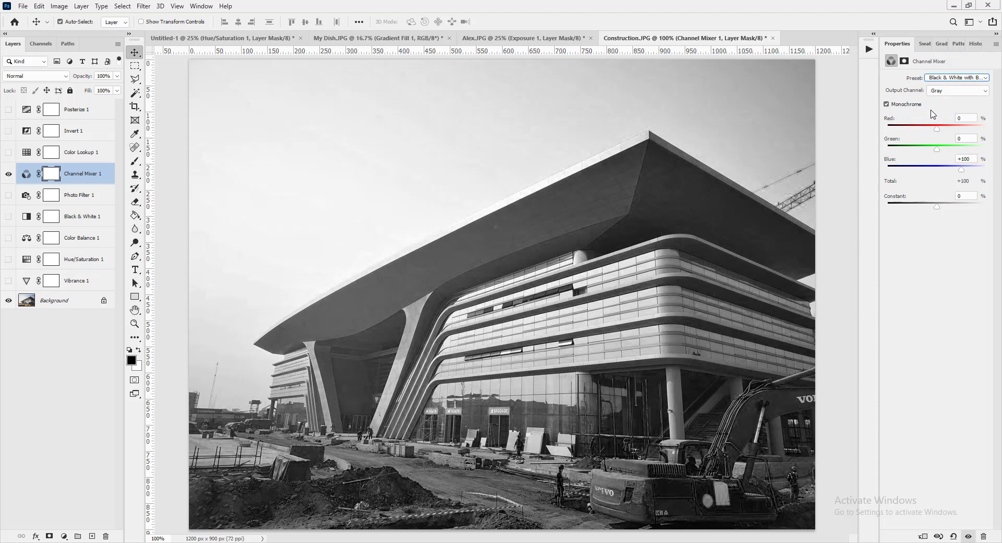
left_click(955, 77)
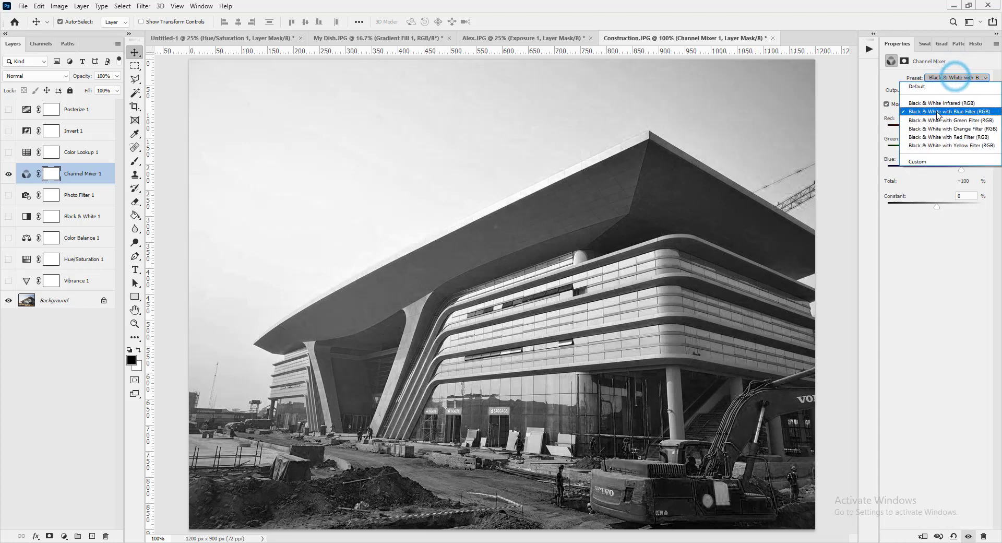
left_click(937, 120)
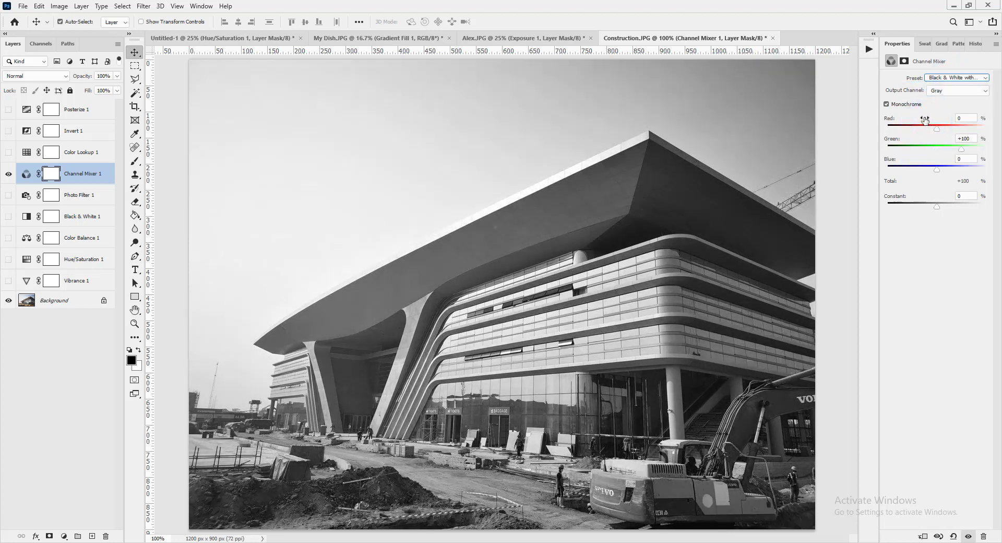
left_click(943, 79)
left_click(925, 128)
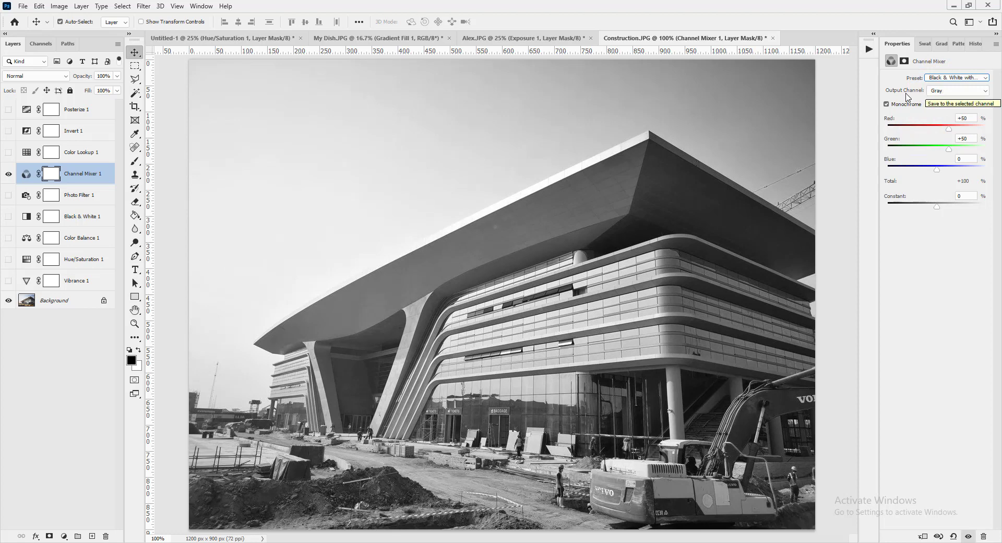
- Turn off Monochrome for the Channel Mixer and check the available output channels, keeping Red
left_click(940, 92)
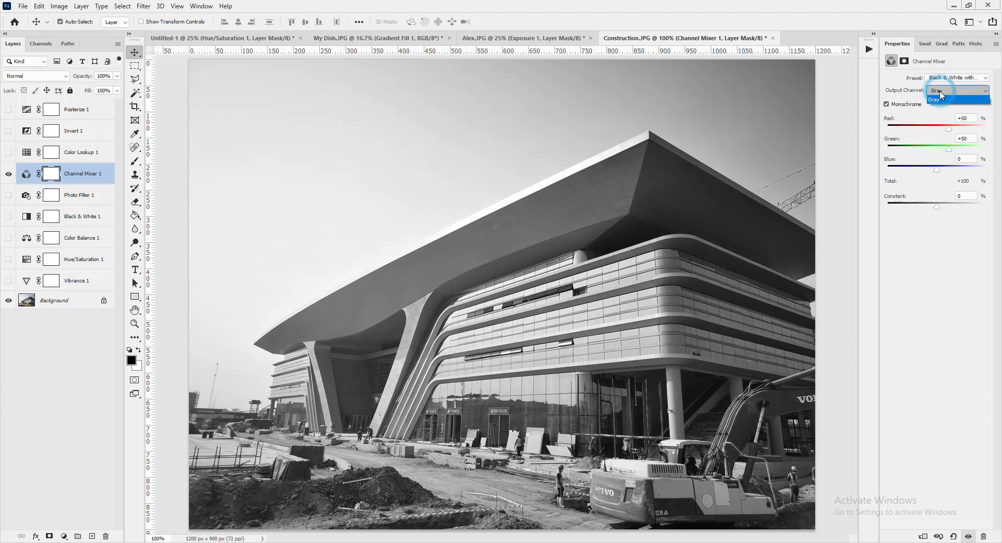
left_click(887, 105)
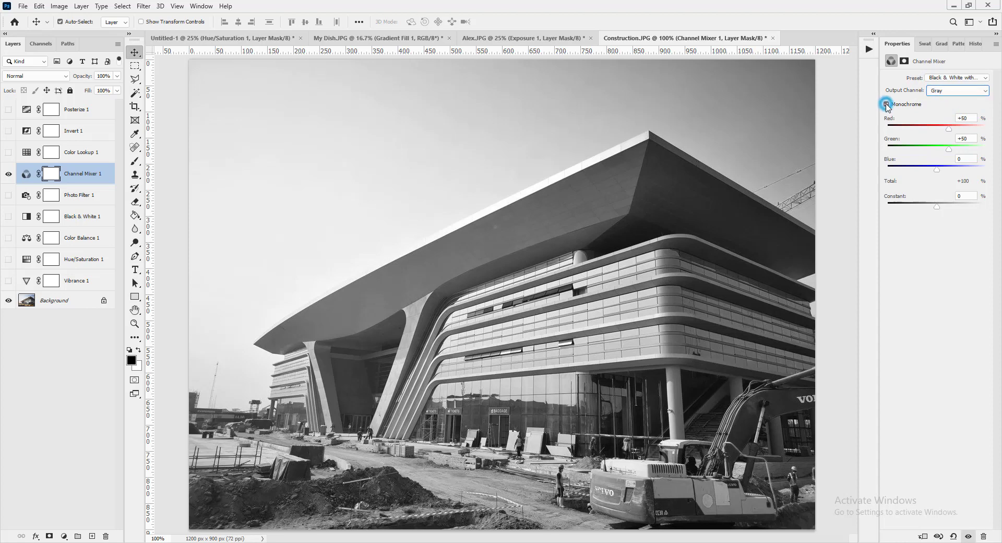
left_click(944, 90)
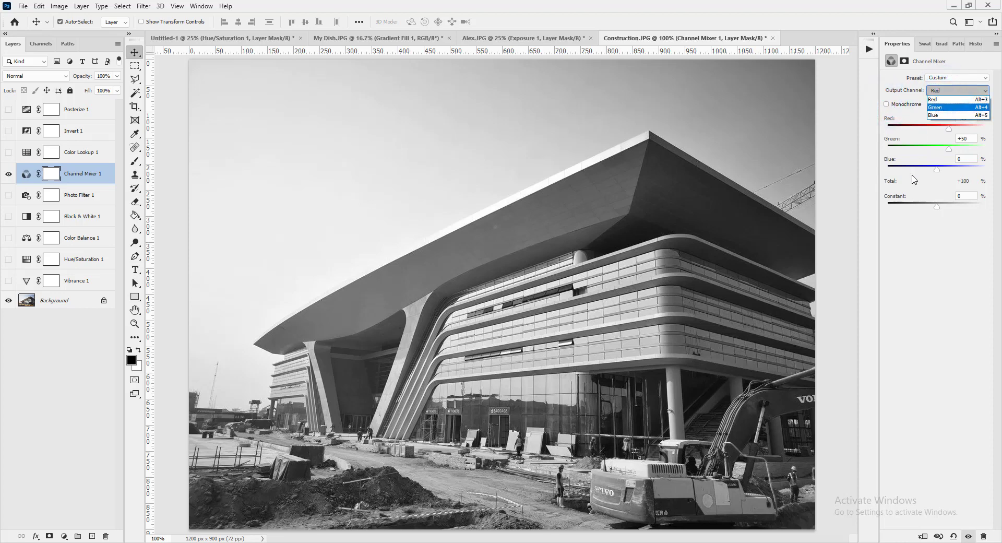
left_click(939, 254)
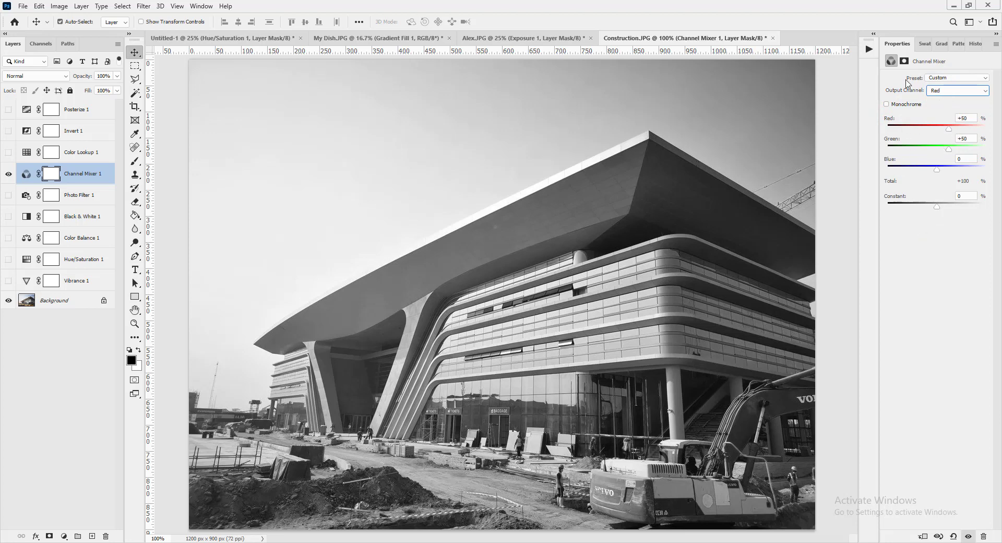
- Reset the Channel Mixer to the Default preset and view the Green and Blue output channels before returning to Red
left_click(938, 78)
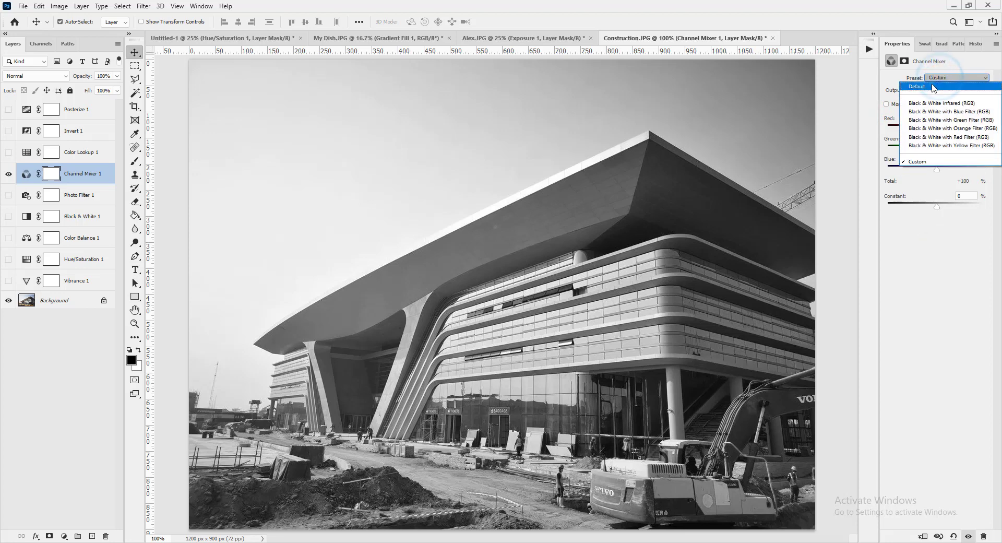
left_click(917, 86)
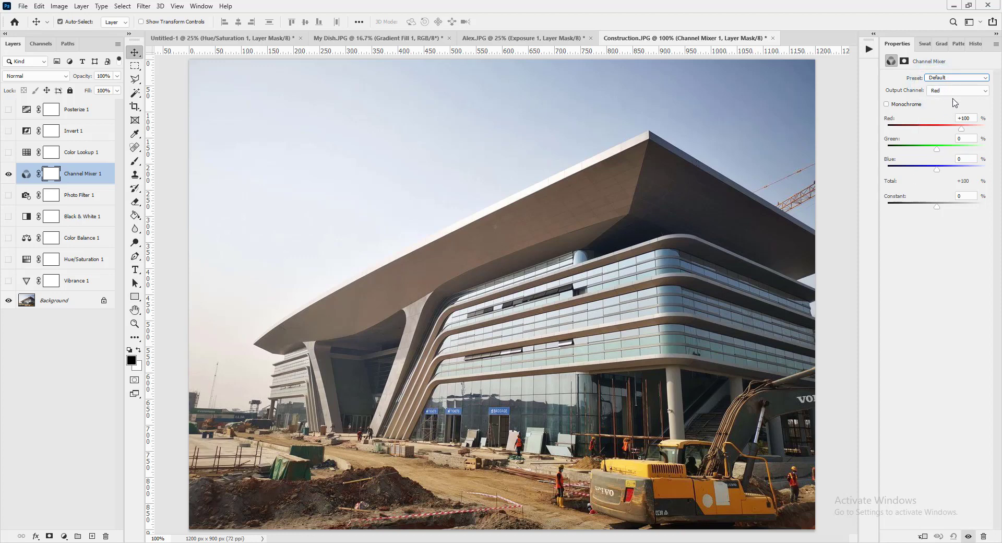
left_click(938, 90)
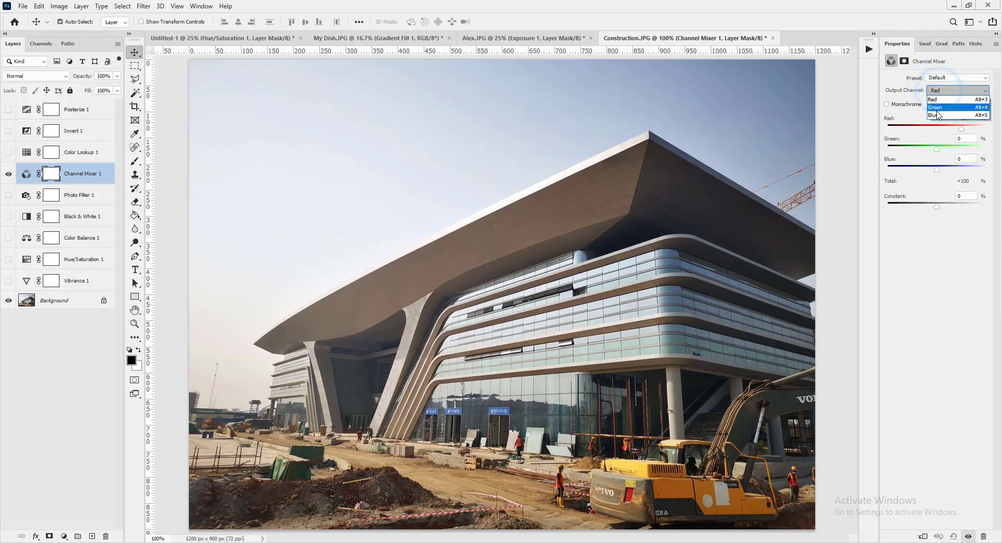
left_click(936, 110)
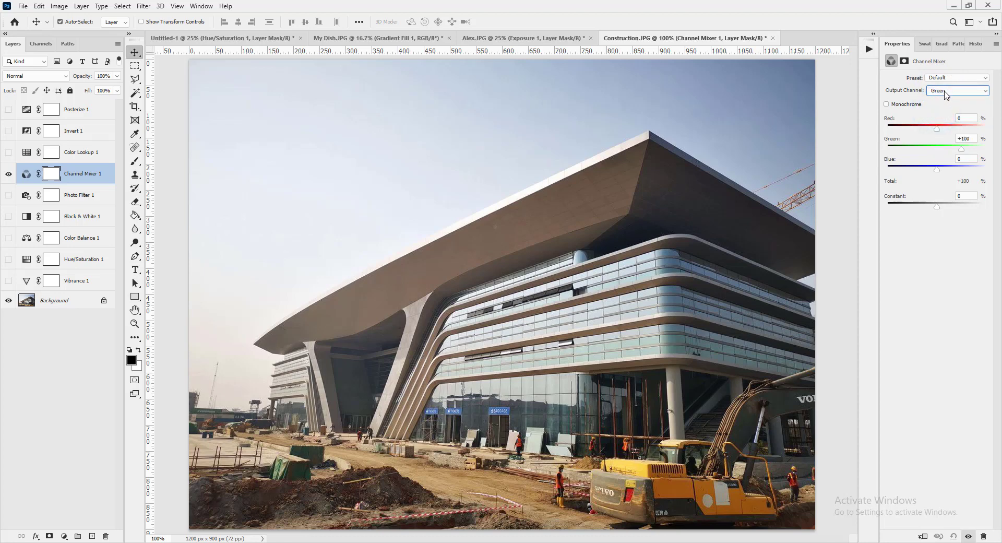
left_click(943, 91)
left_click(938, 114)
left_click(939, 91)
left_click(938, 100)
- Set the Channel Mixer's Red output channel to Red +50%, Green +103% and Blue +50%
left_click_drag(961, 129, 948, 168)
key("ctrl+z")
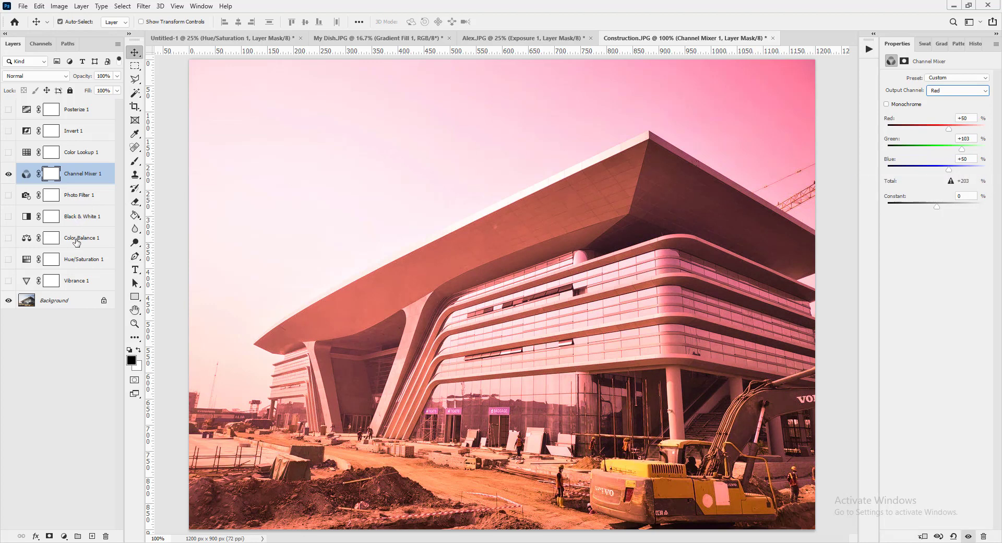
left_click(63, 536)
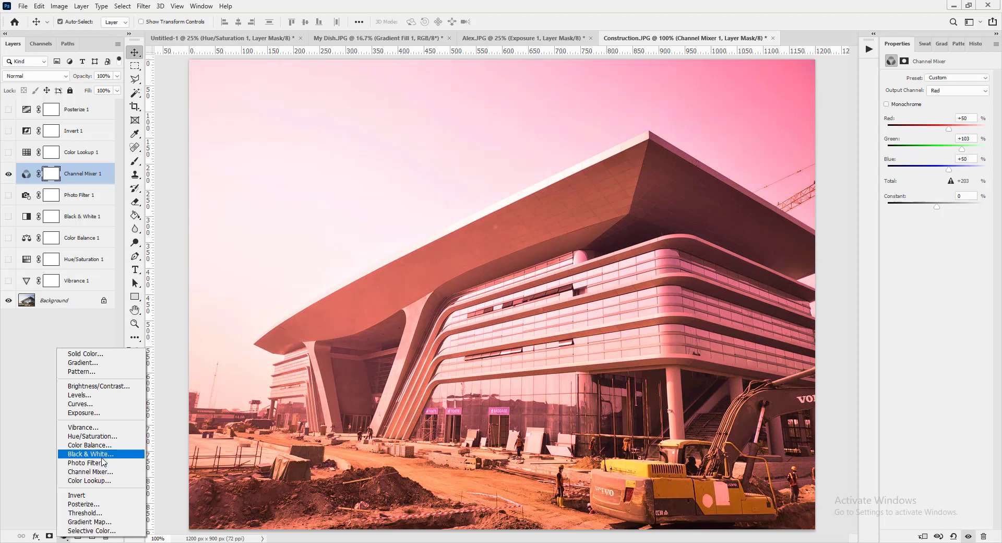
left_click(160, 458)
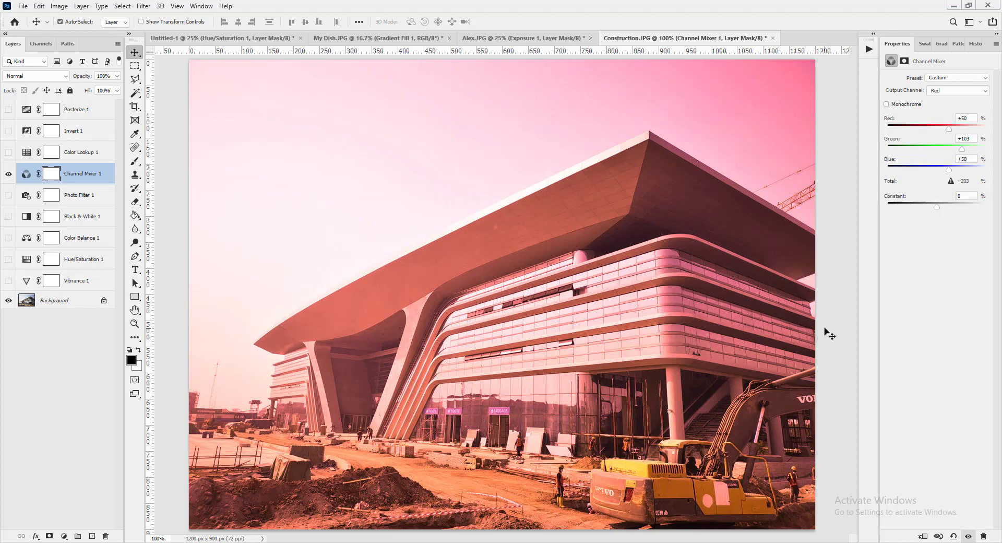
- Lower the Blue value of the Channel Mixer's Red output channel below zero and set Green to +88%
left_click(949, 170)
mouse_move(949, 170)
left_mouse_down()
mouse_move(974, 172)
mouse_move(910, 173)
mouse_move(937, 173)
mouse_move(918, 172)
mouse_move(957, 151)
mouse_move(912, 152)
mouse_move(958, 154)
left_mouse_up()
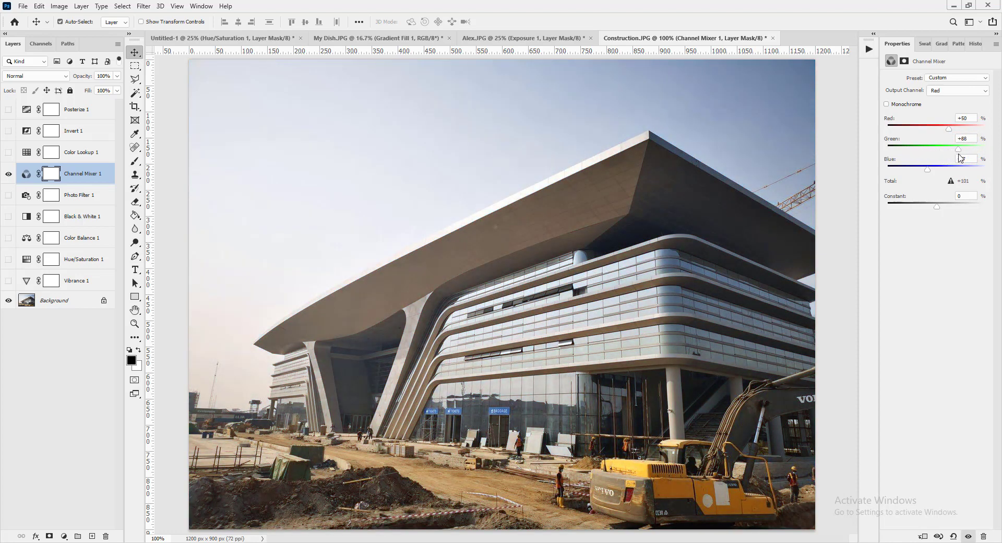